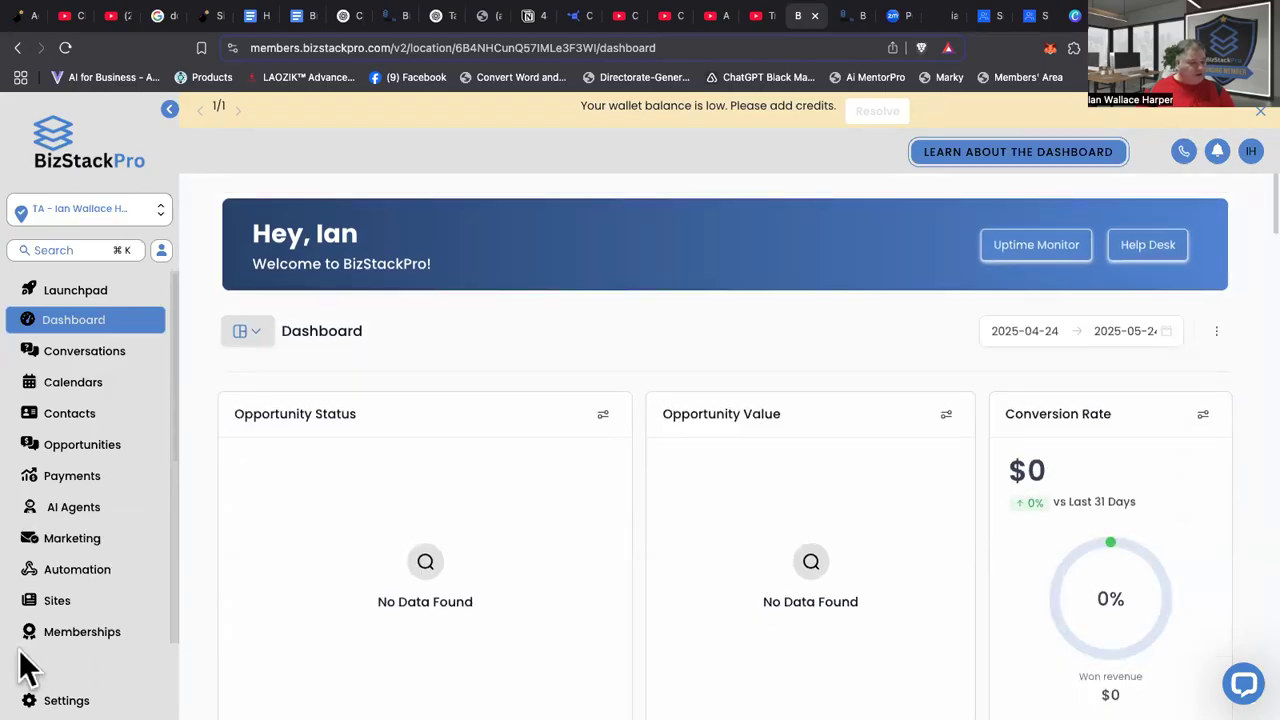
{"action": "left_click", "coordinate": [55, 350]}
{"action": "left_click", "coordinate": [78, 509]}
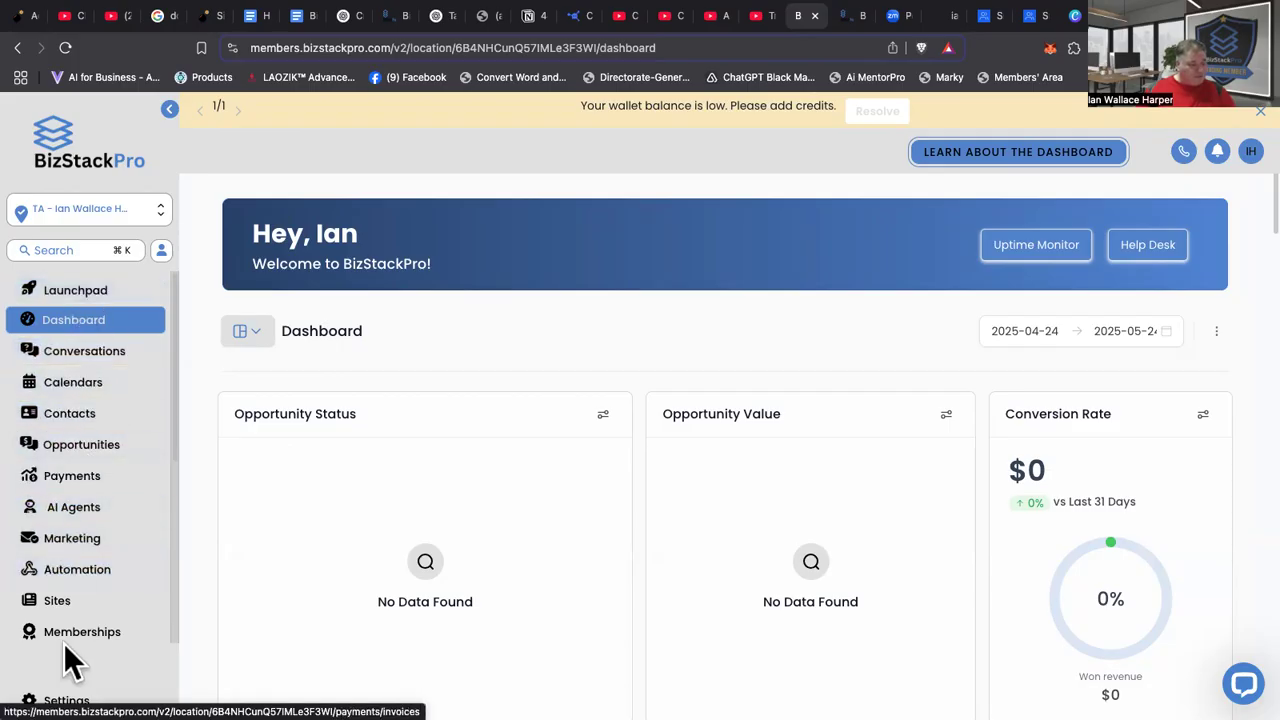
{"action": "scroll", "coordinate": [82, 520], "scroll_direction": "down", "scroll_amount": 3}
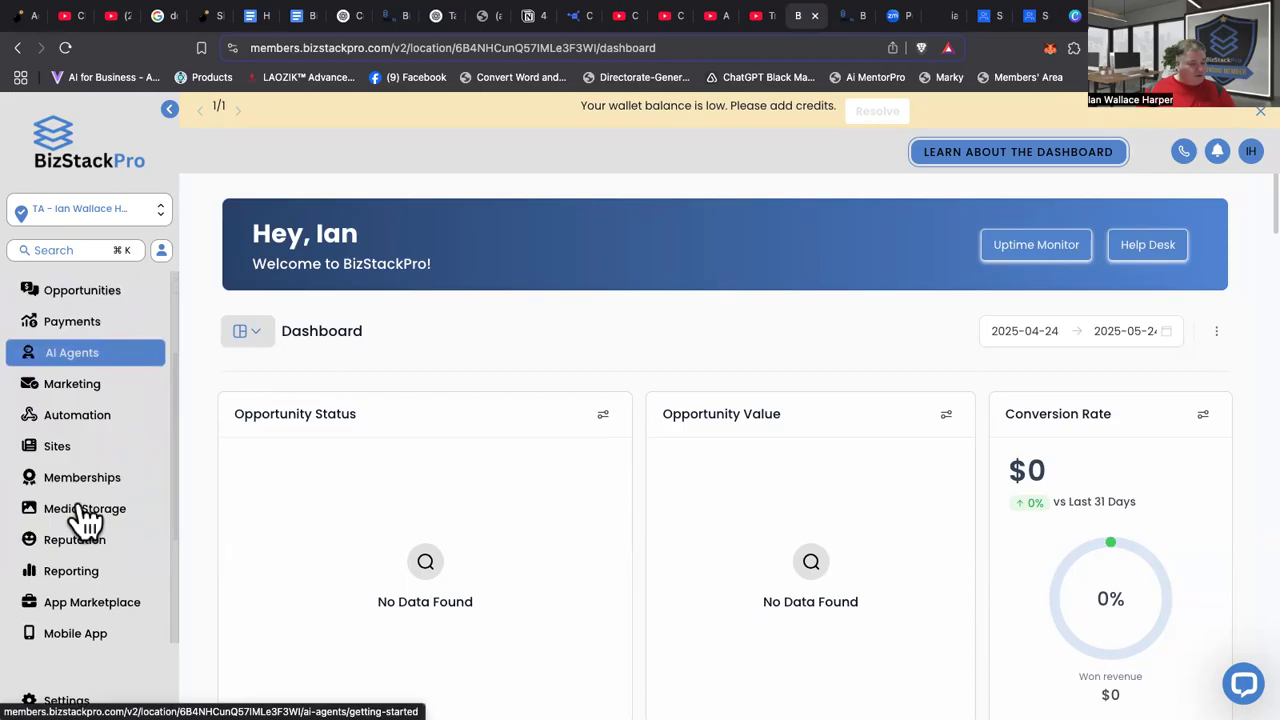
{"action": "scroll", "coordinate": [91, 617], "scroll_direction": "down", "scroll_amount": 4}
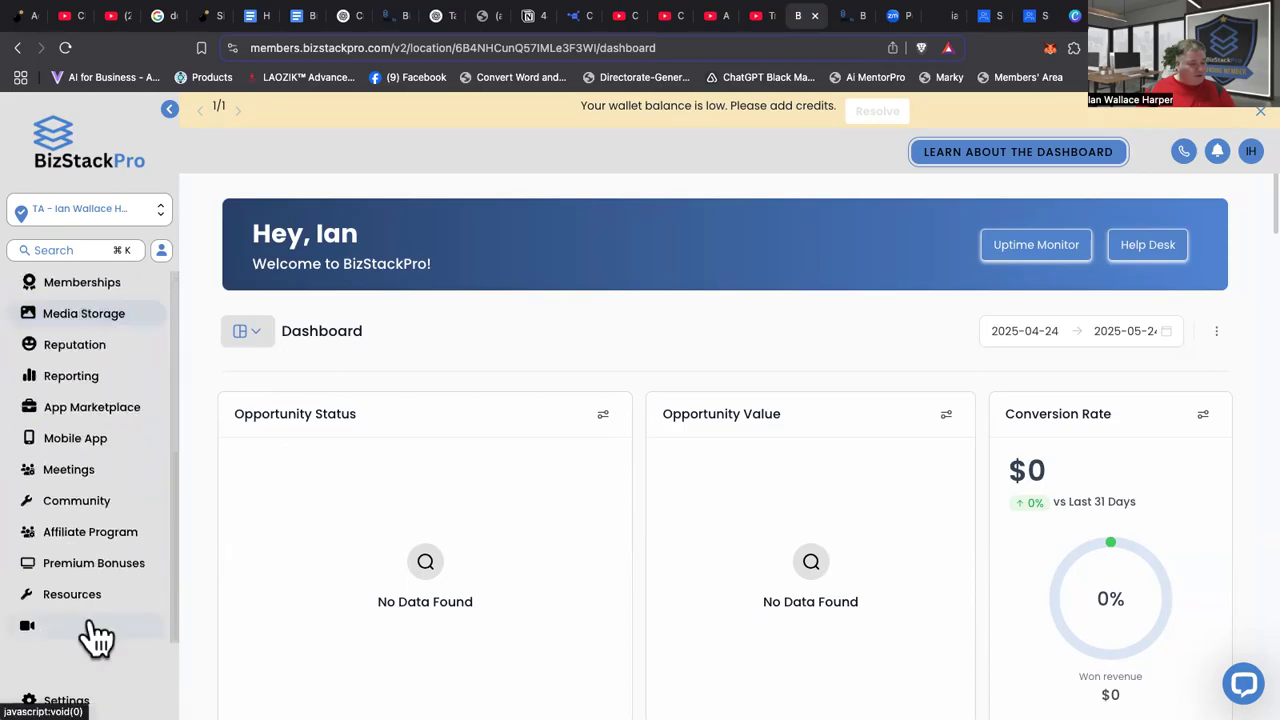
{"action": "left_click", "coordinate": [97, 632]}
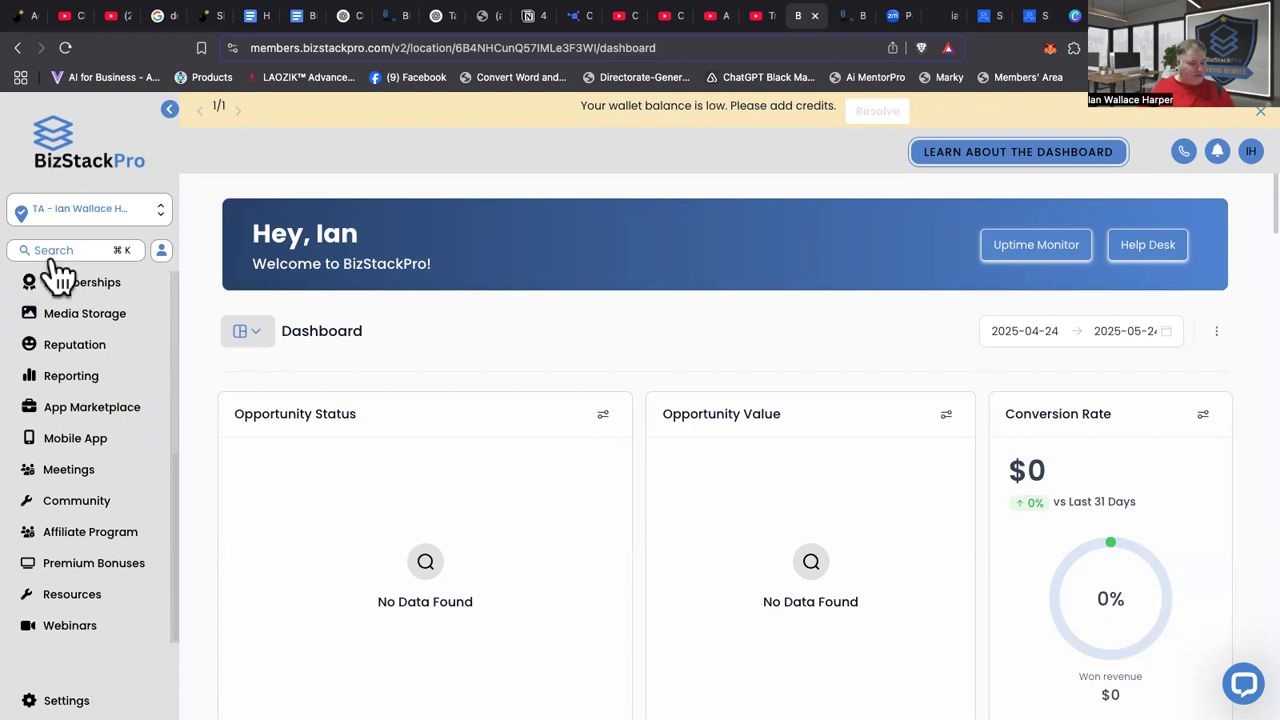
{"action": "left_click", "coordinate": [70, 625]}
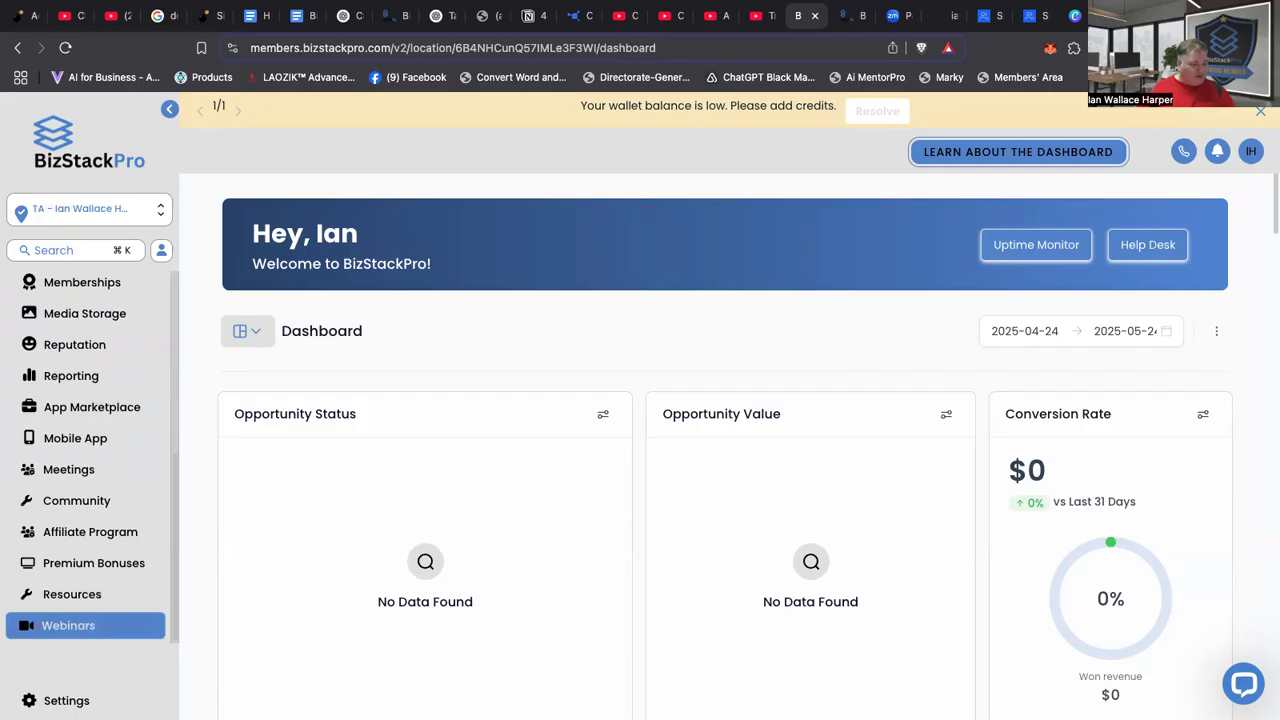
Step: Open the account settings and review the business profile's general information, physical address and time zone fields
{"action": "left_click", "coordinate": [66, 700]}
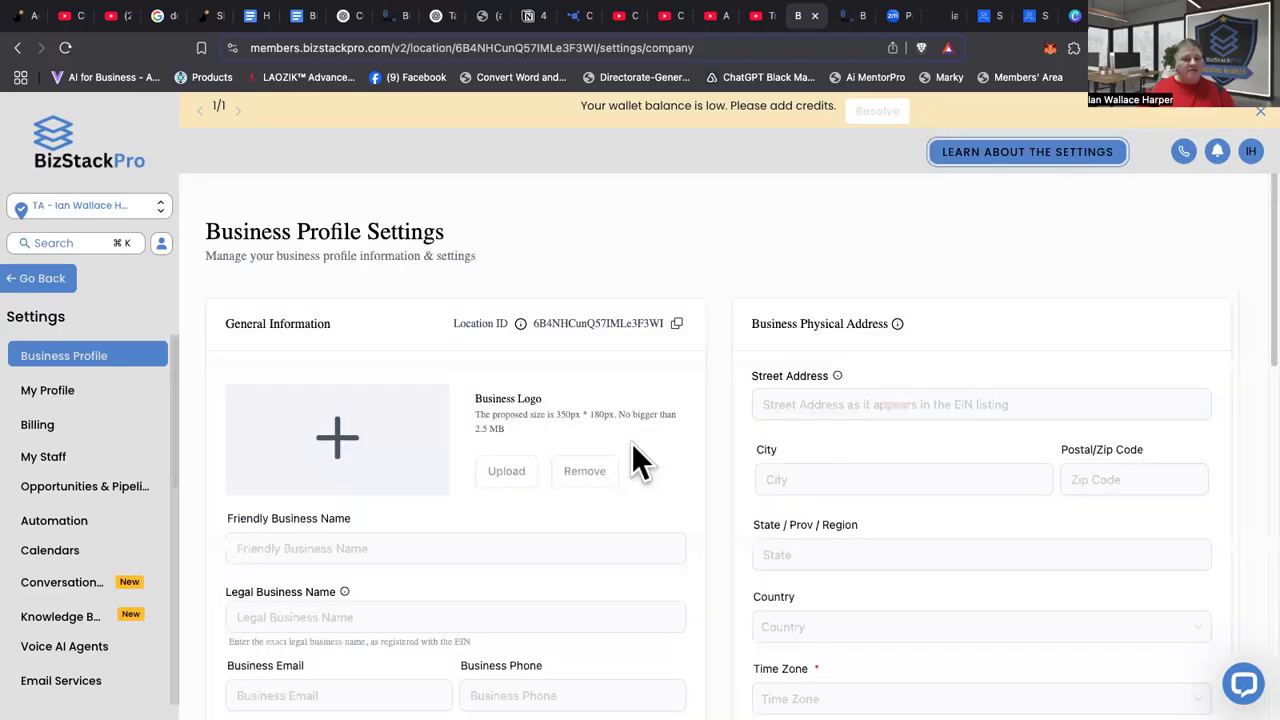
{"action": "scroll", "coordinate": [750, 480], "scroll_direction": "down", "scroll_amount": 1}
{"action": "scroll", "coordinate": [742, 492], "scroll_direction": "down", "scroll_amount": 3}
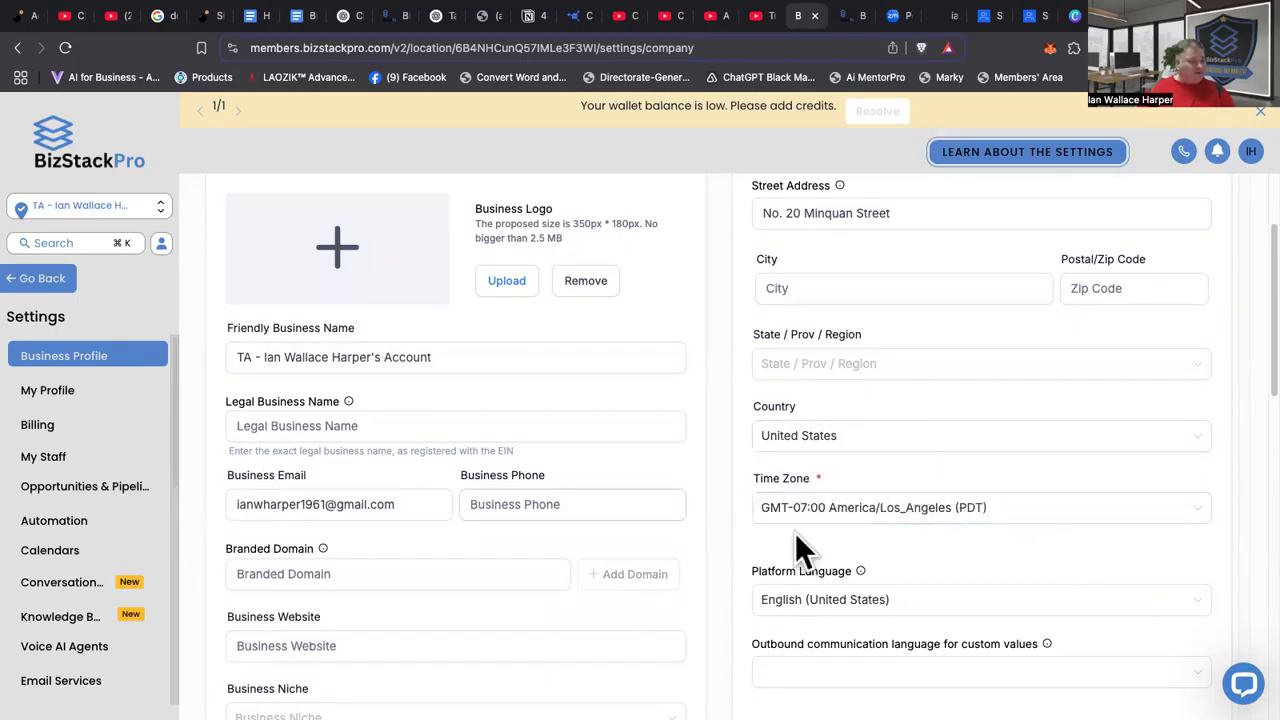
{"action": "left_click", "coordinate": [270, 415]}
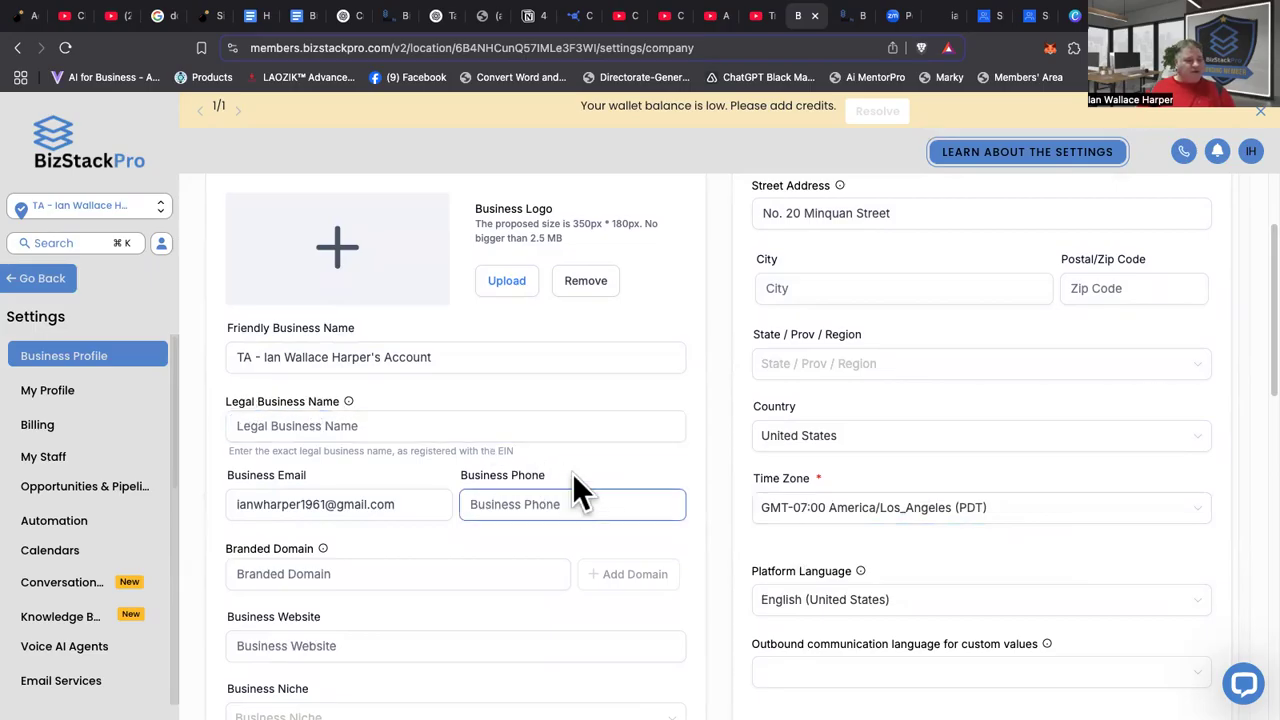
Step: Open My Profile and examine the personal data, email signature and two-way email sync options
{"action": "left_click", "coordinate": [48, 392]}
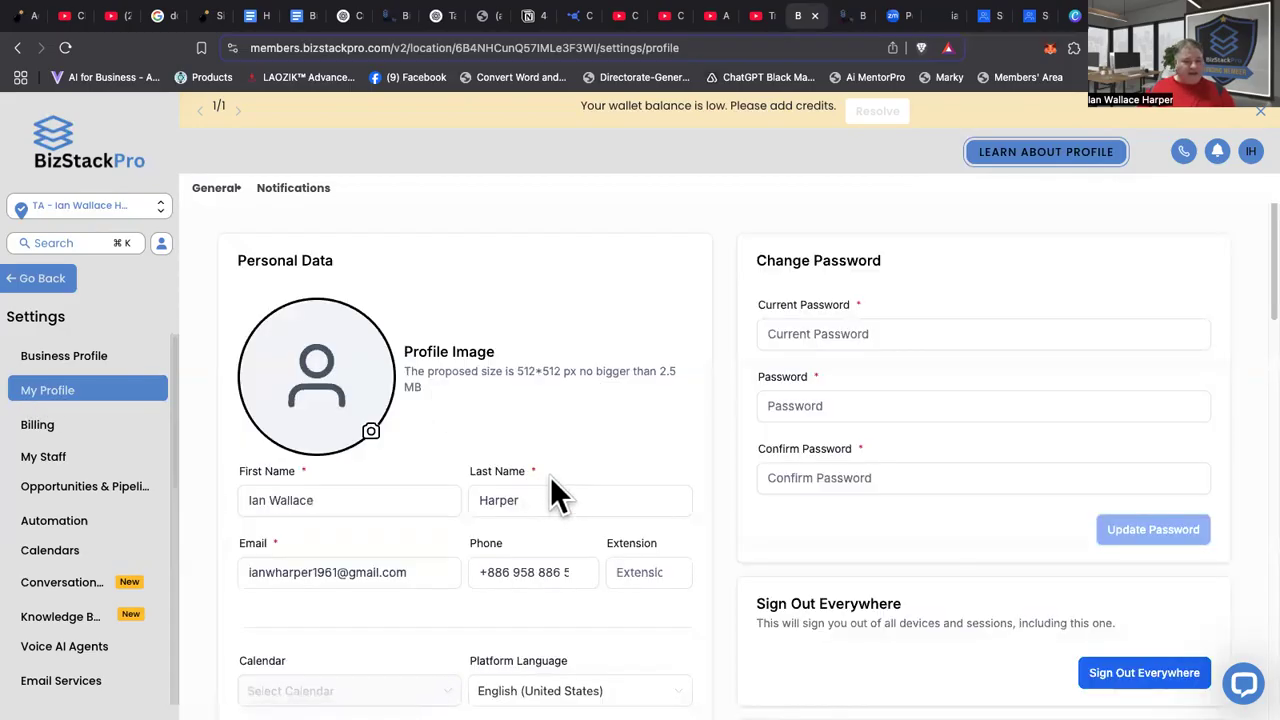
{"action": "scroll", "coordinate": [598, 478], "scroll_direction": "down", "scroll_amount": 5}
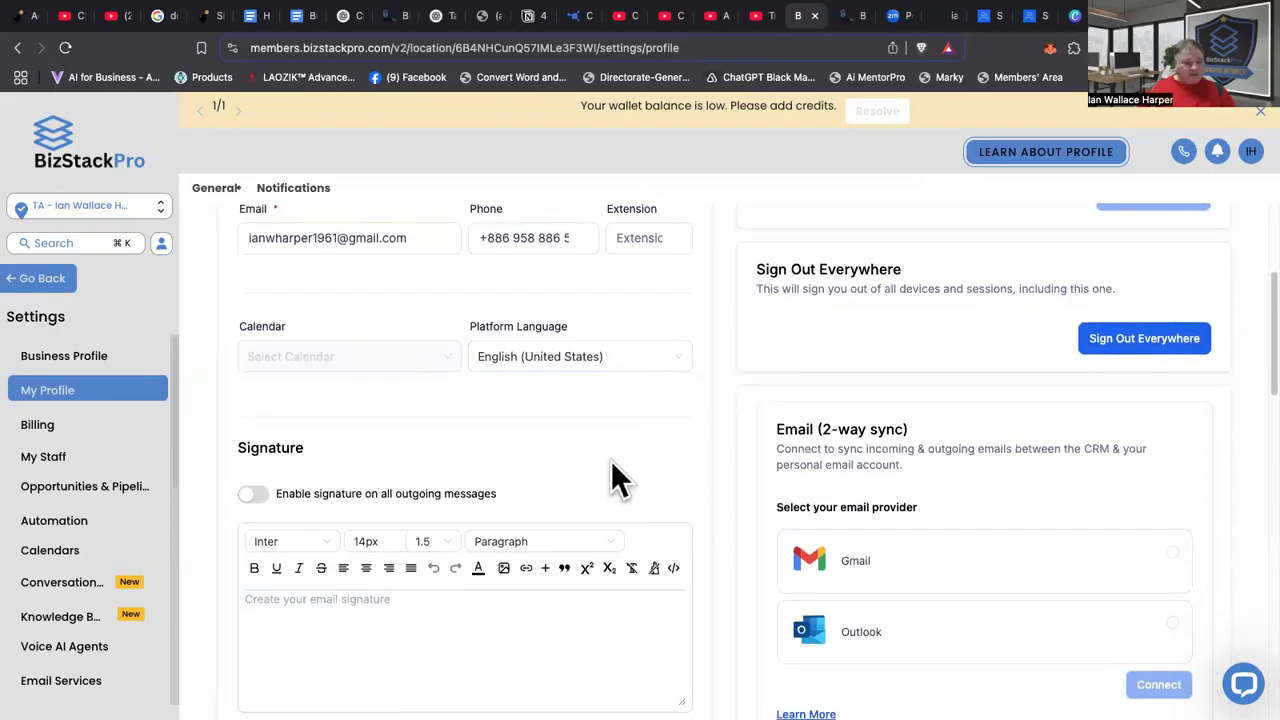
{"action": "scroll", "coordinate": [612, 462], "scroll_direction": "down", "scroll_amount": 1}
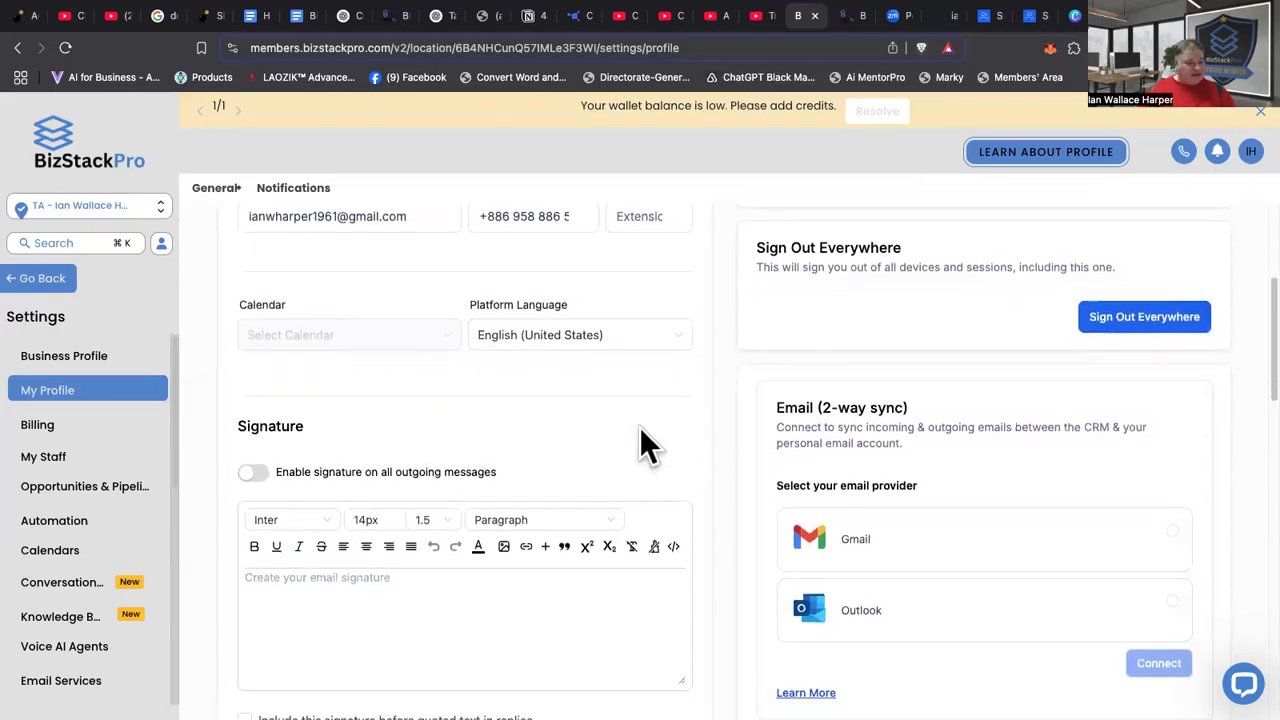
{"action": "scroll", "coordinate": [641, 430], "scroll_direction": "down", "scroll_amount": 2}
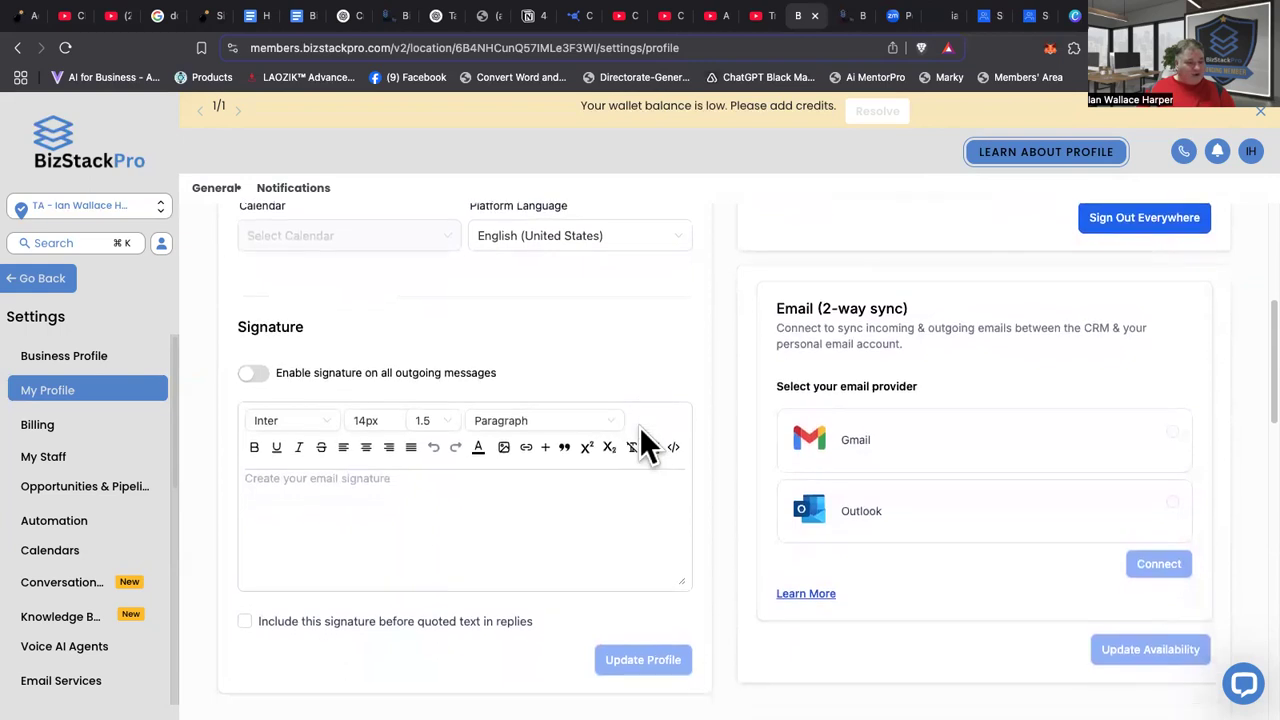
{"action": "scroll", "coordinate": [429, 443], "scroll_direction": "down", "scroll_amount": 5}
{"action": "scroll", "coordinate": [525, 445], "scroll_direction": "up", "scroll_amount": 6}
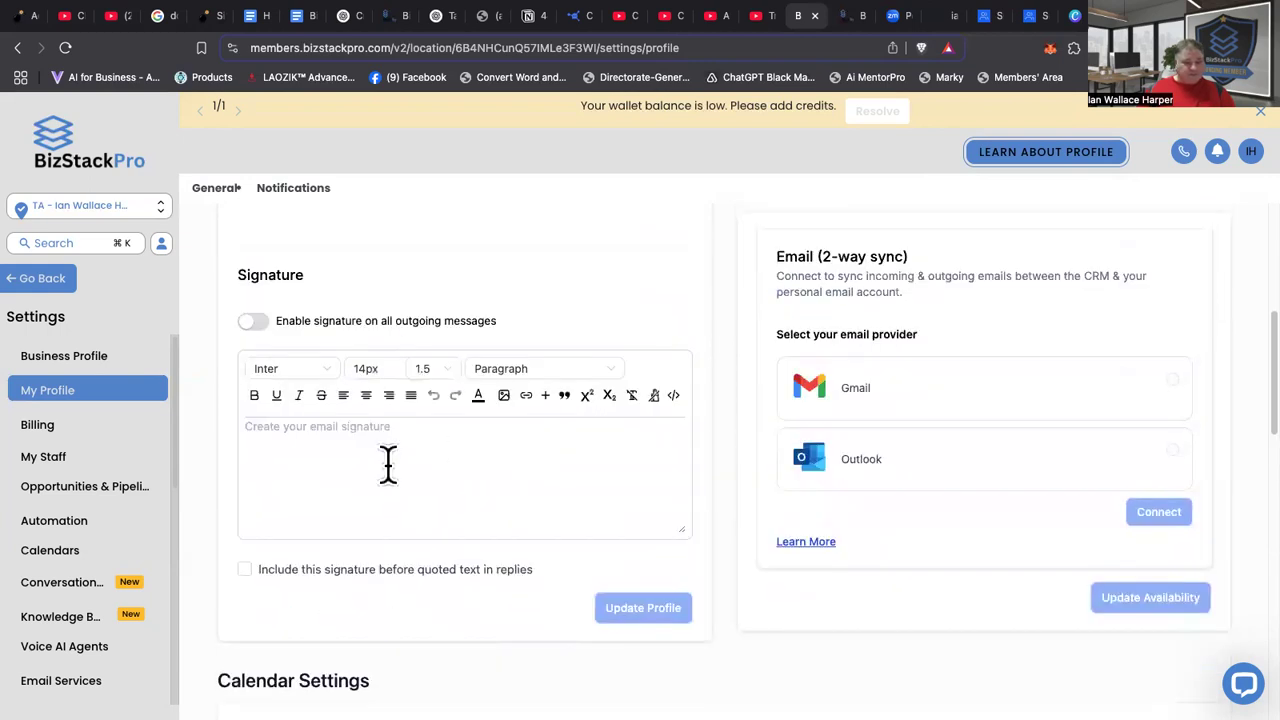
{"action": "scroll", "coordinate": [388, 462], "scroll_direction": "up", "scroll_amount": 2}
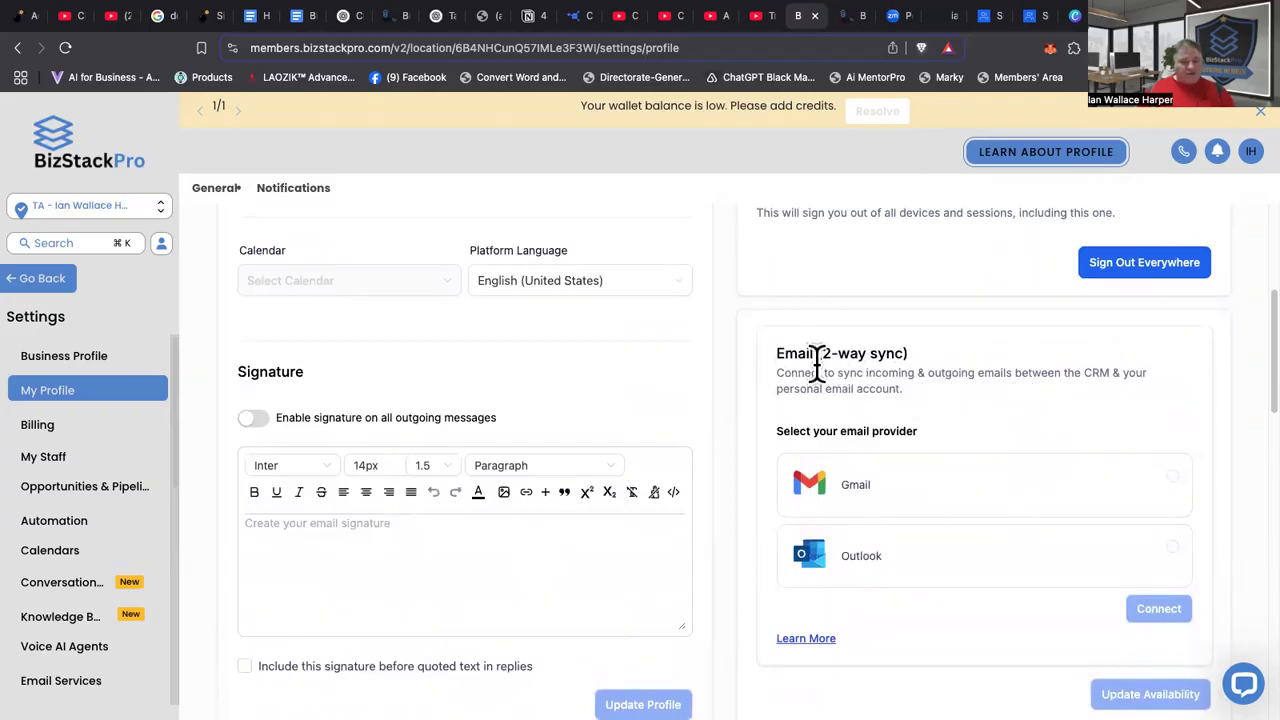
{"action": "scroll", "coordinate": [1140, 400], "scroll_direction": "down", "scroll_amount": 2}
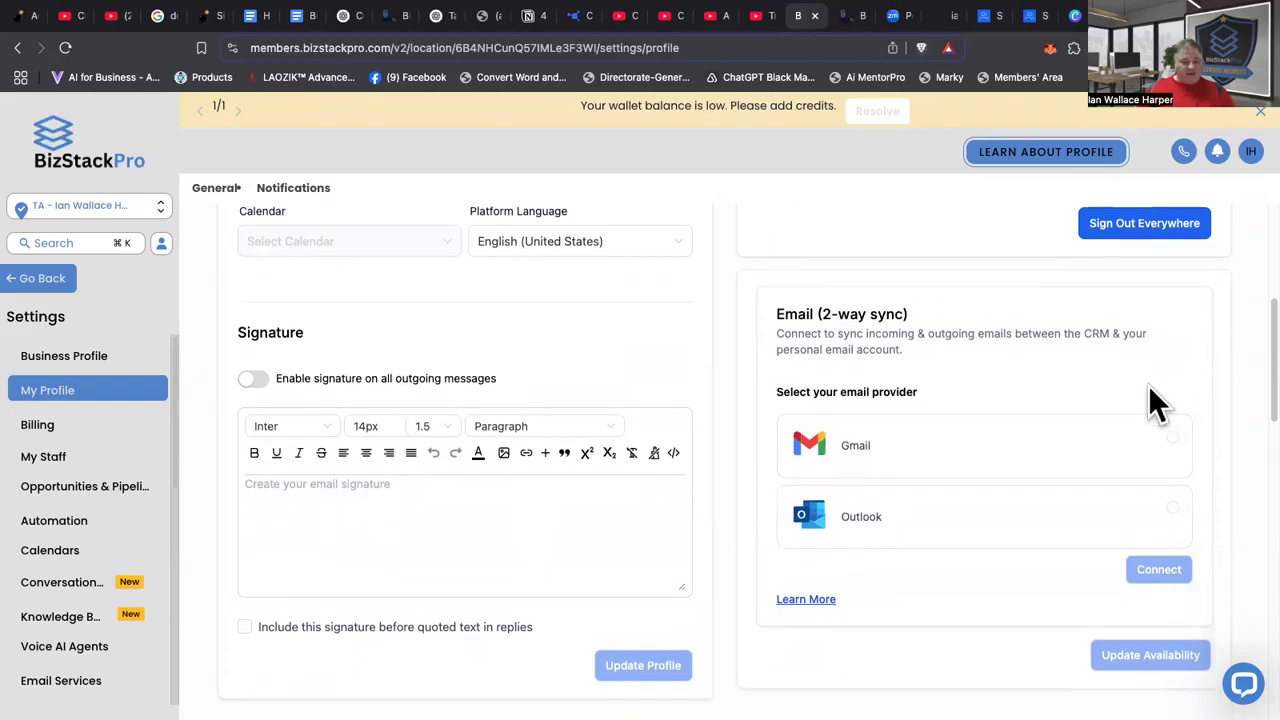
{"action": "scroll", "coordinate": [1205, 430], "scroll_direction": "down", "scroll_amount": 3}
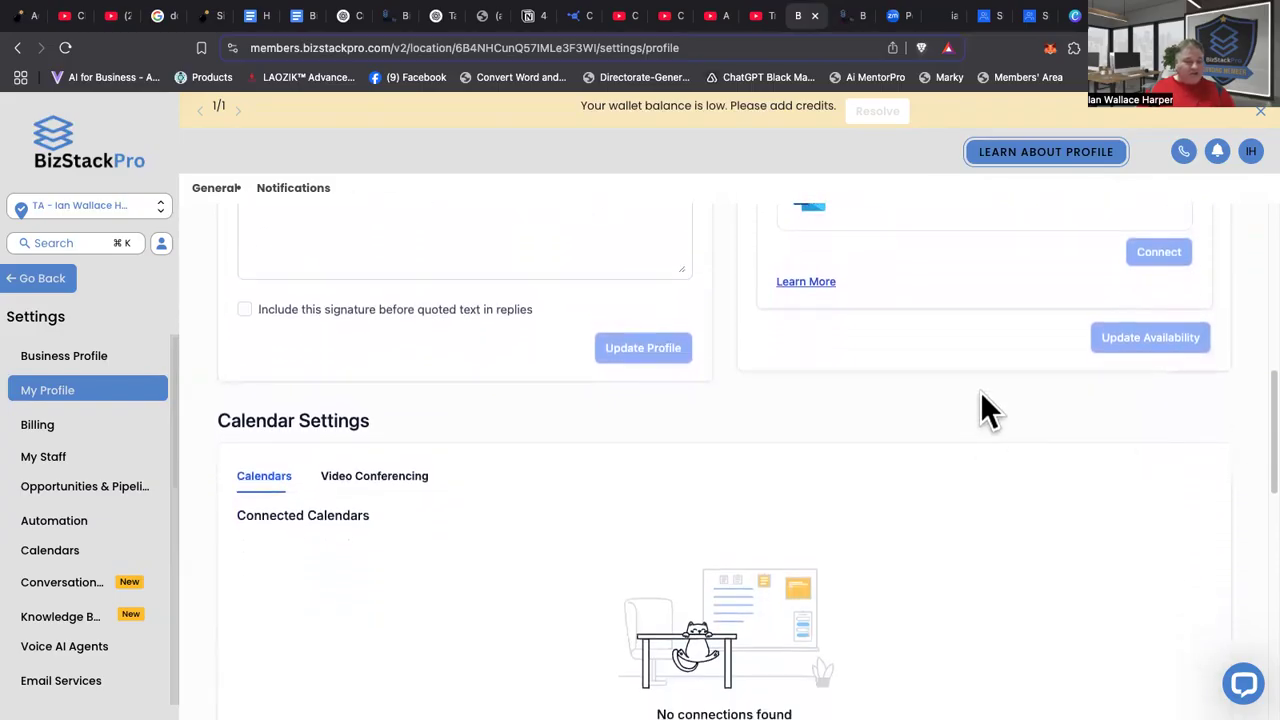
{"action": "scroll", "coordinate": [980, 393], "scroll_direction": "up", "scroll_amount": 2}
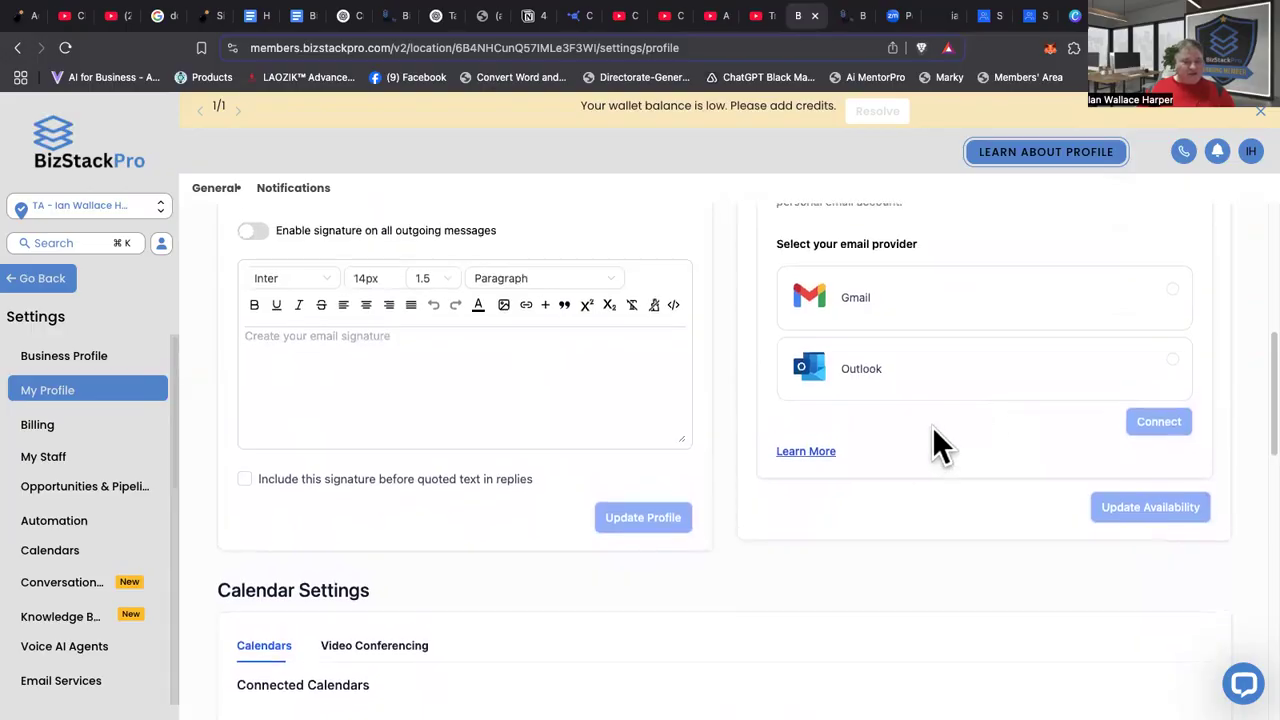
{"action": "scroll", "coordinate": [938, 445], "scroll_direction": "up", "scroll_amount": 2}
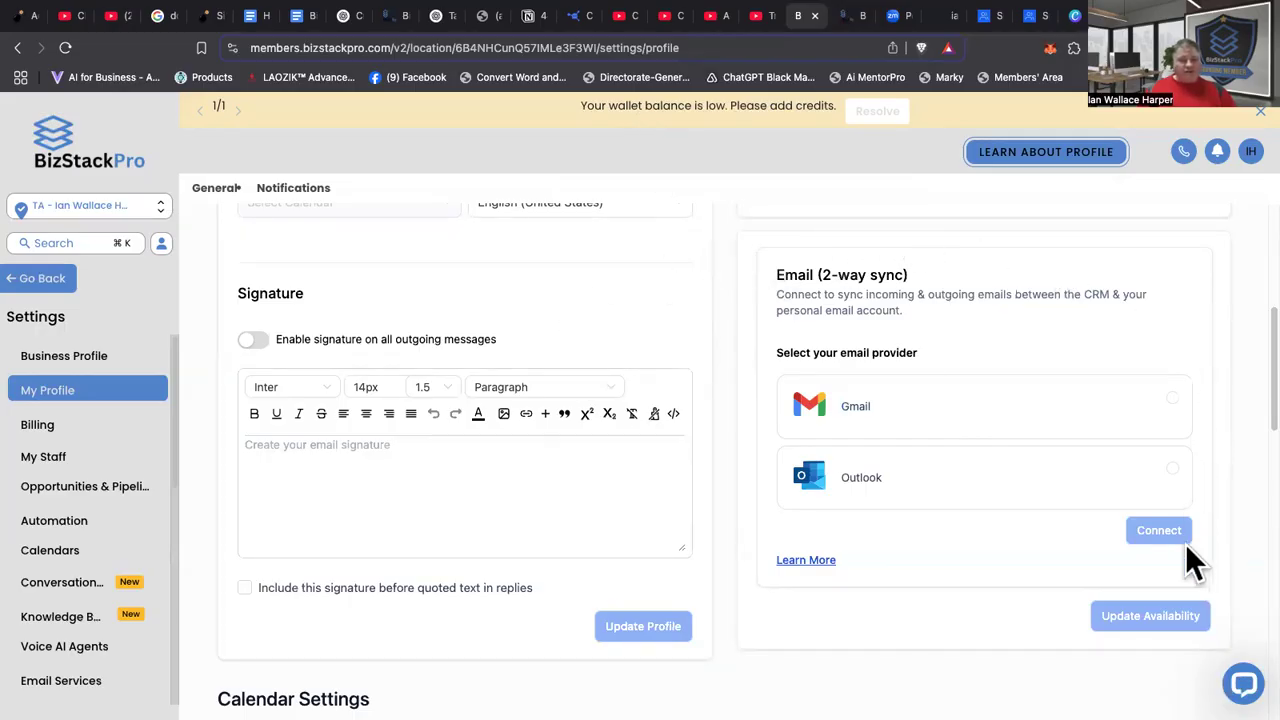
{"action": "scroll", "coordinate": [537, 514], "scroll_direction": "down", "scroll_amount": 1}
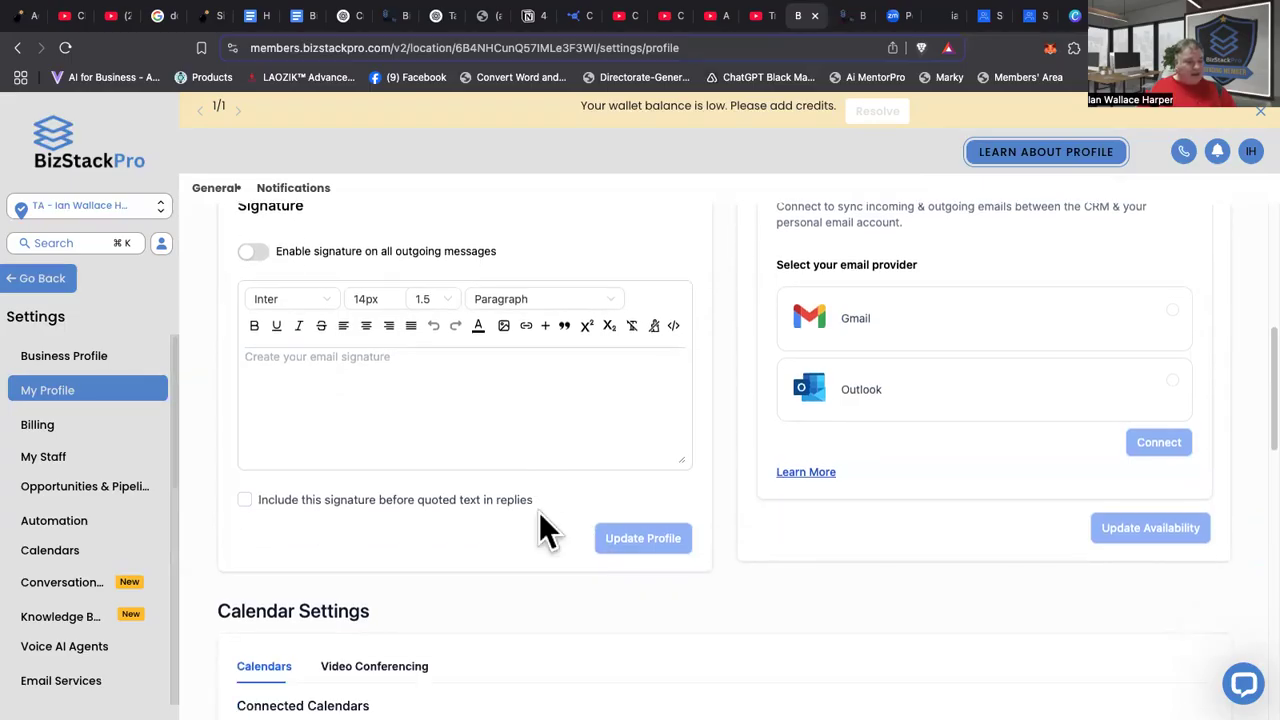
{"action": "scroll", "coordinate": [457, 535], "scroll_direction": "up", "scroll_amount": 3}
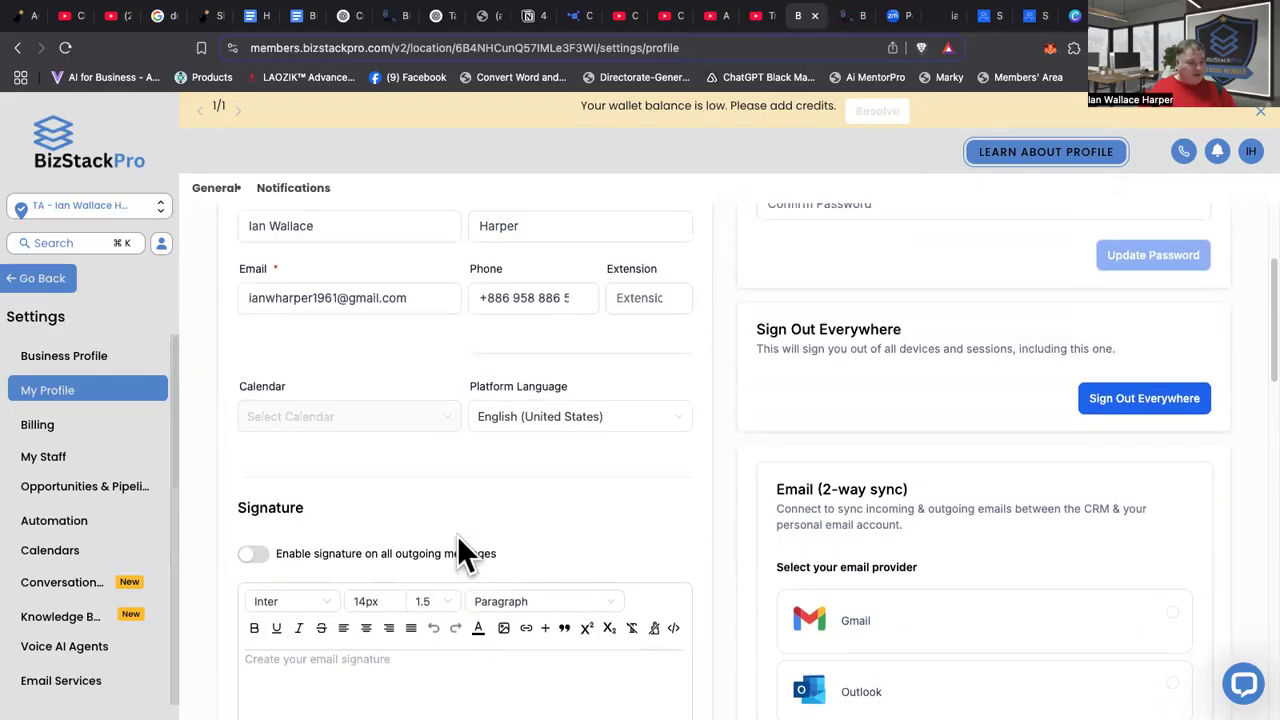
Step: Bring up the options for adding a new connection under the profile's Calendar Settings
{"action": "scroll", "coordinate": [608, 457], "scroll_direction": "down", "scroll_amount": 7}
{"action": "scroll", "coordinate": [606, 442], "scroll_direction": "down", "scroll_amount": 1}
{"action": "scroll", "coordinate": [606, 442], "scroll_direction": "up", "scroll_amount": 1}
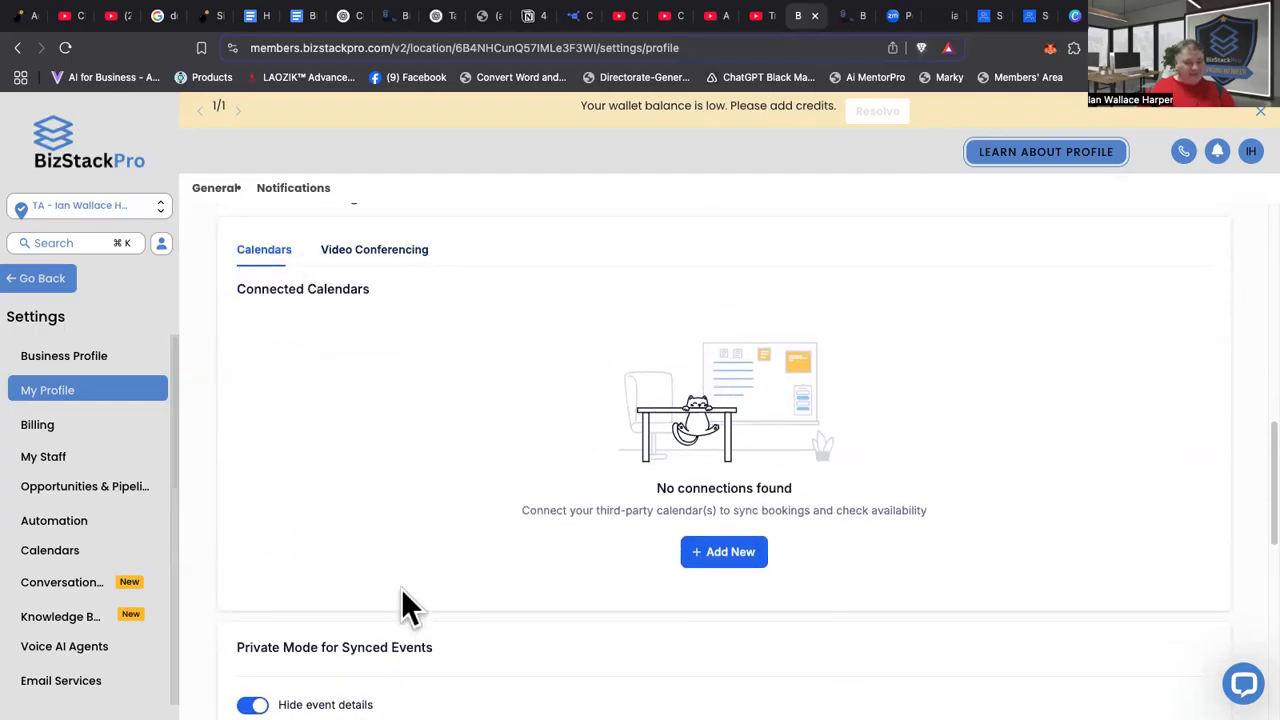
{"action": "left_click", "coordinate": [728, 560]}
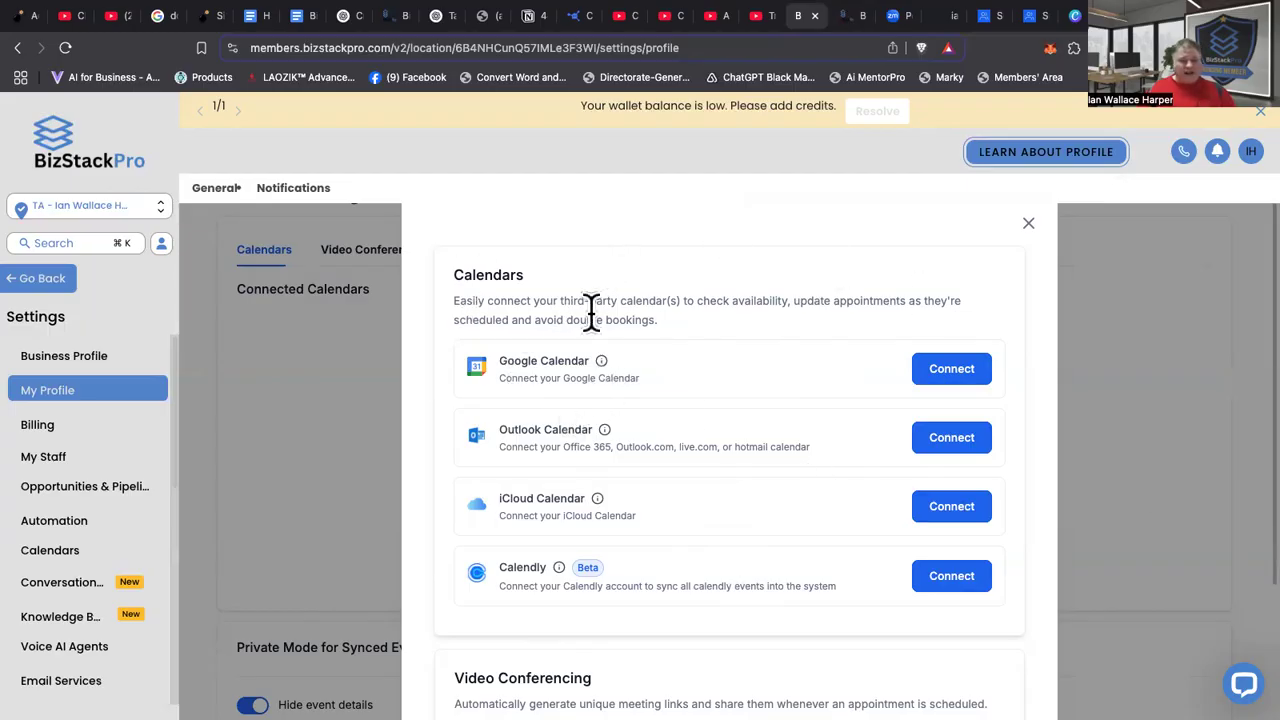
Step: Try to connect a Google Calendar, abandoning the sign-in at the account choice and dismissing the resulting notification
{"action": "left_click", "coordinate": [952, 369]}
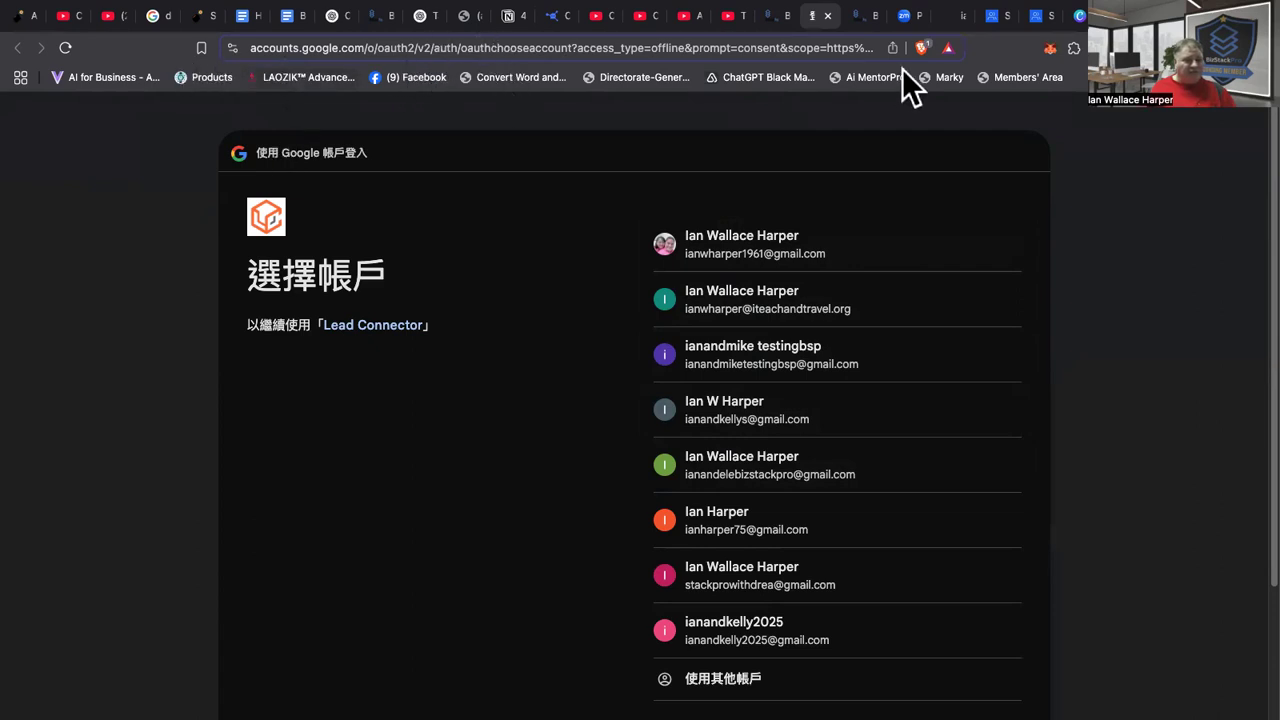
{"action": "left_click", "coordinate": [827, 17]}
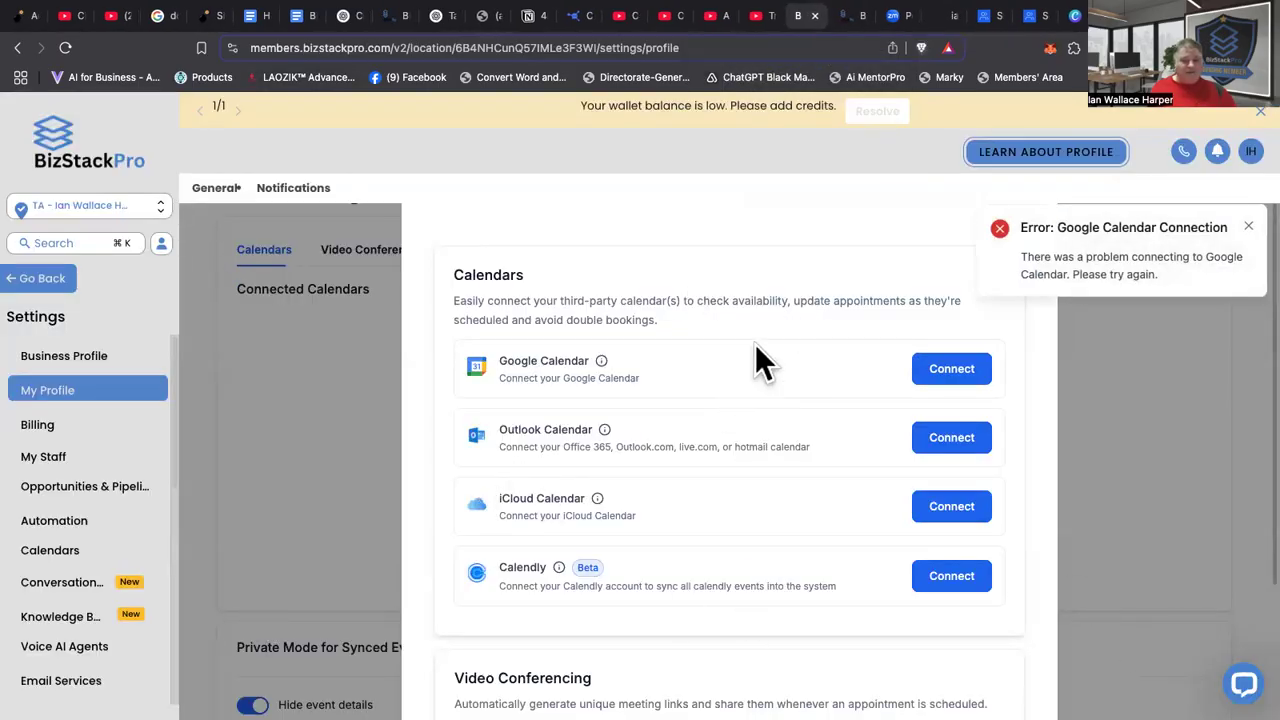
{"action": "left_click", "coordinate": [1248, 226]}
Step: Review the video conferencing and third-party calendar connection options, and close the connection dialog
{"action": "scroll", "coordinate": [650, 380], "scroll_direction": "down", "scroll_amount": 3}
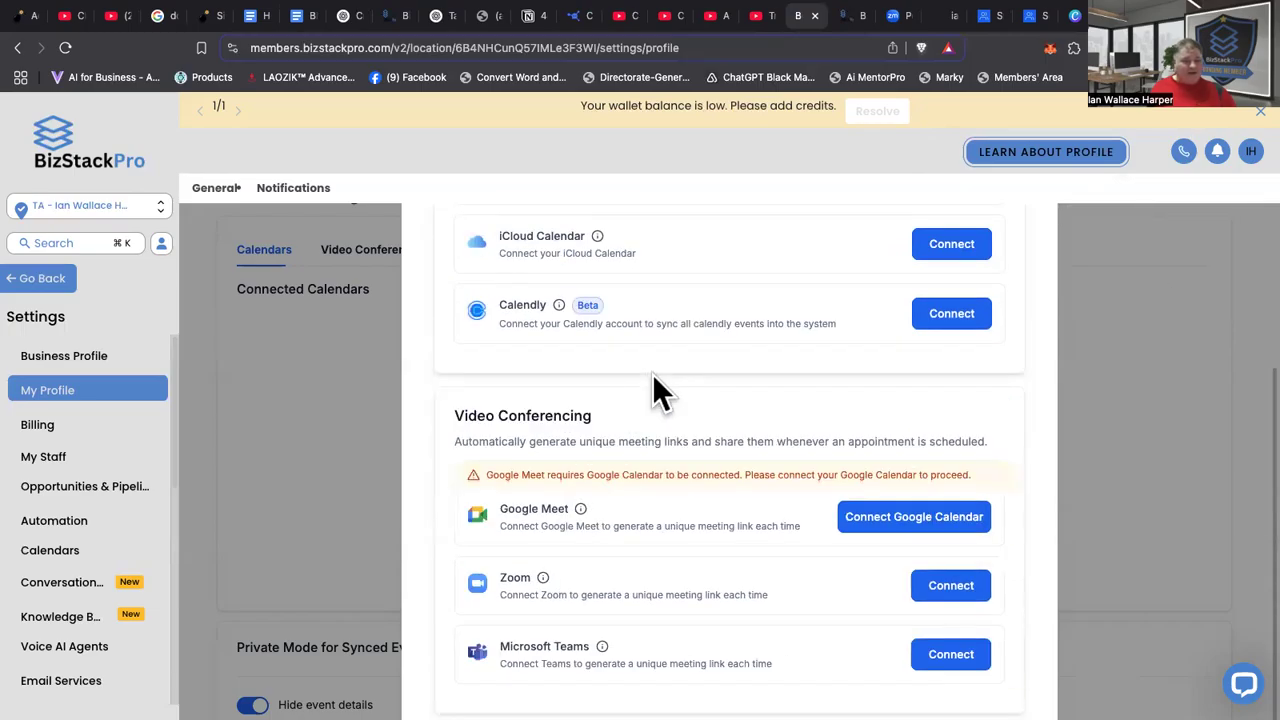
{"action": "scroll", "coordinate": [651, 271], "scroll_direction": "up", "scroll_amount": 1}
{"action": "scroll", "coordinate": [651, 271], "scroll_direction": "down", "scroll_amount": 1}
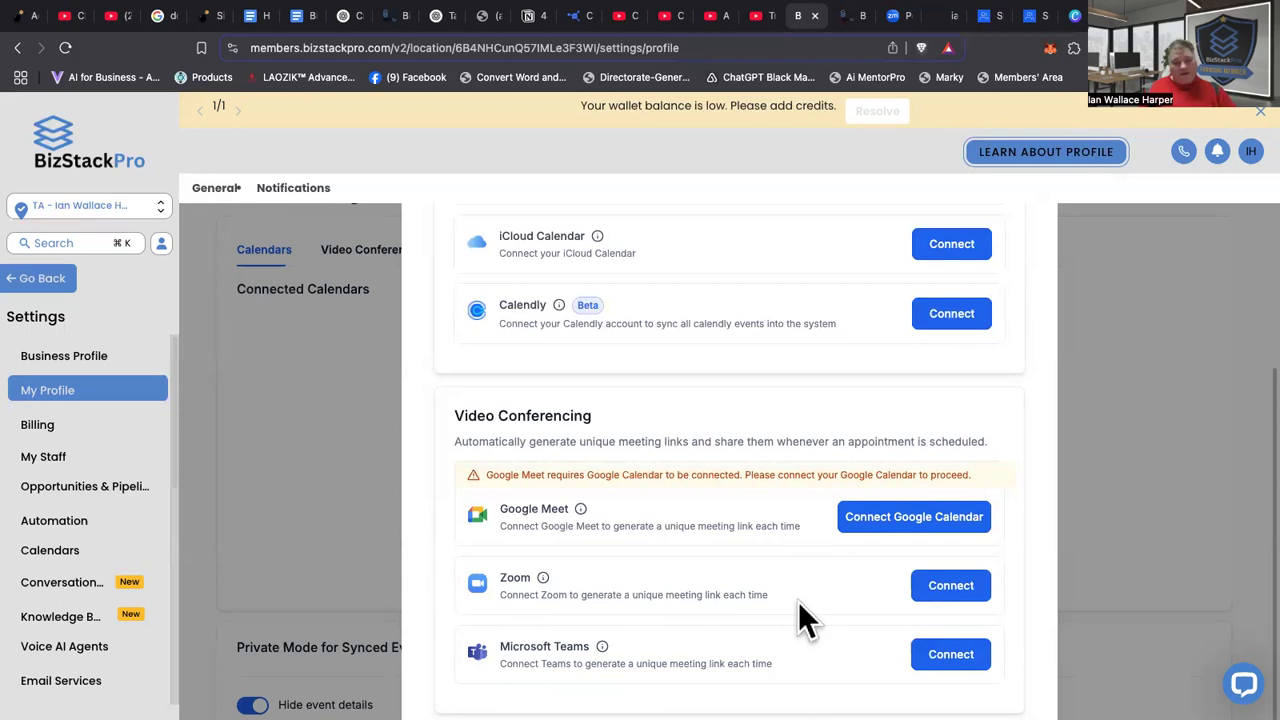
{"action": "scroll", "coordinate": [770, 550], "scroll_direction": "up", "scroll_amount": 5}
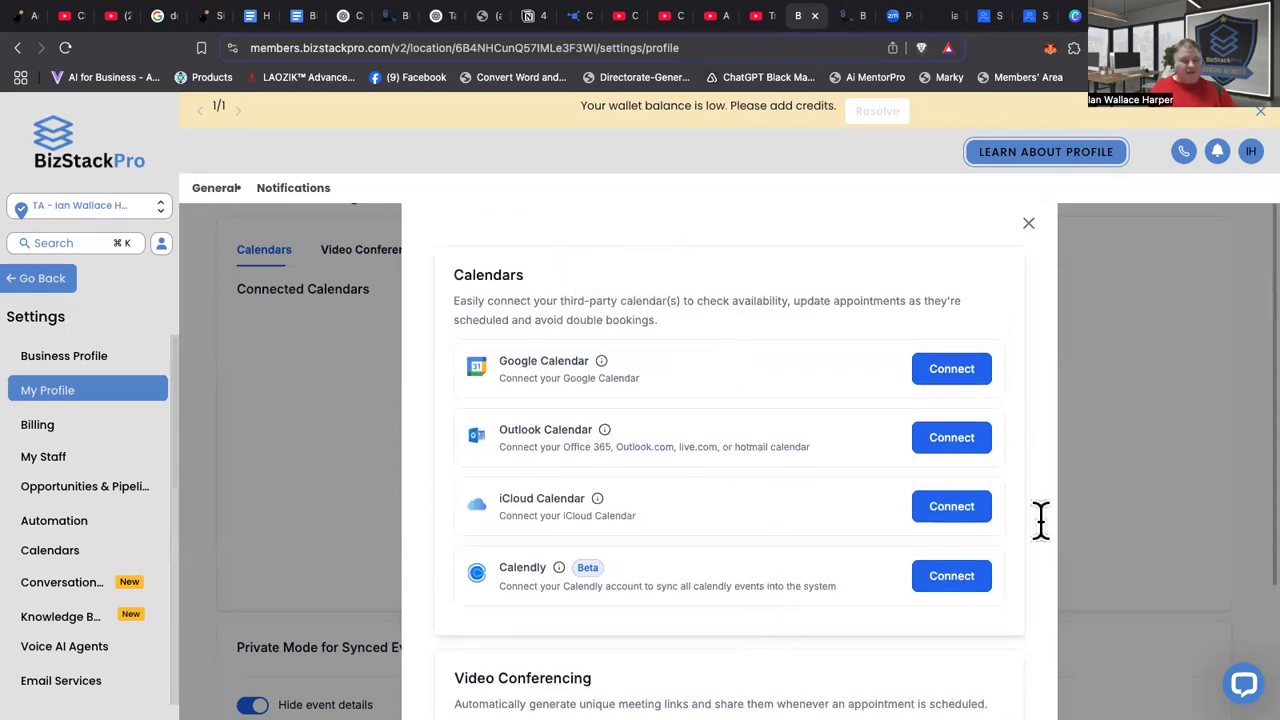
{"action": "left_click", "coordinate": [1029, 225]}
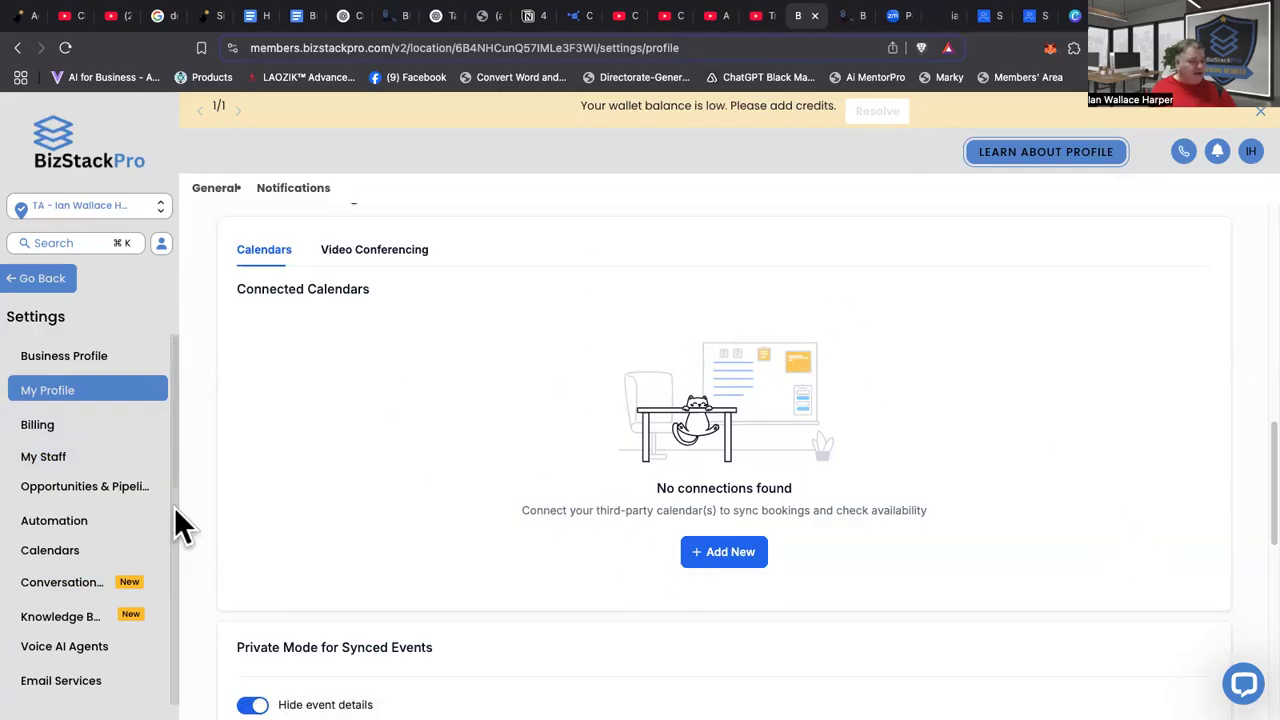
Step: Open the Calendars section of the settings and look over the page for managing calendars and groups
{"action": "scroll", "coordinate": [66, 500], "scroll_direction": "down", "scroll_amount": 1}
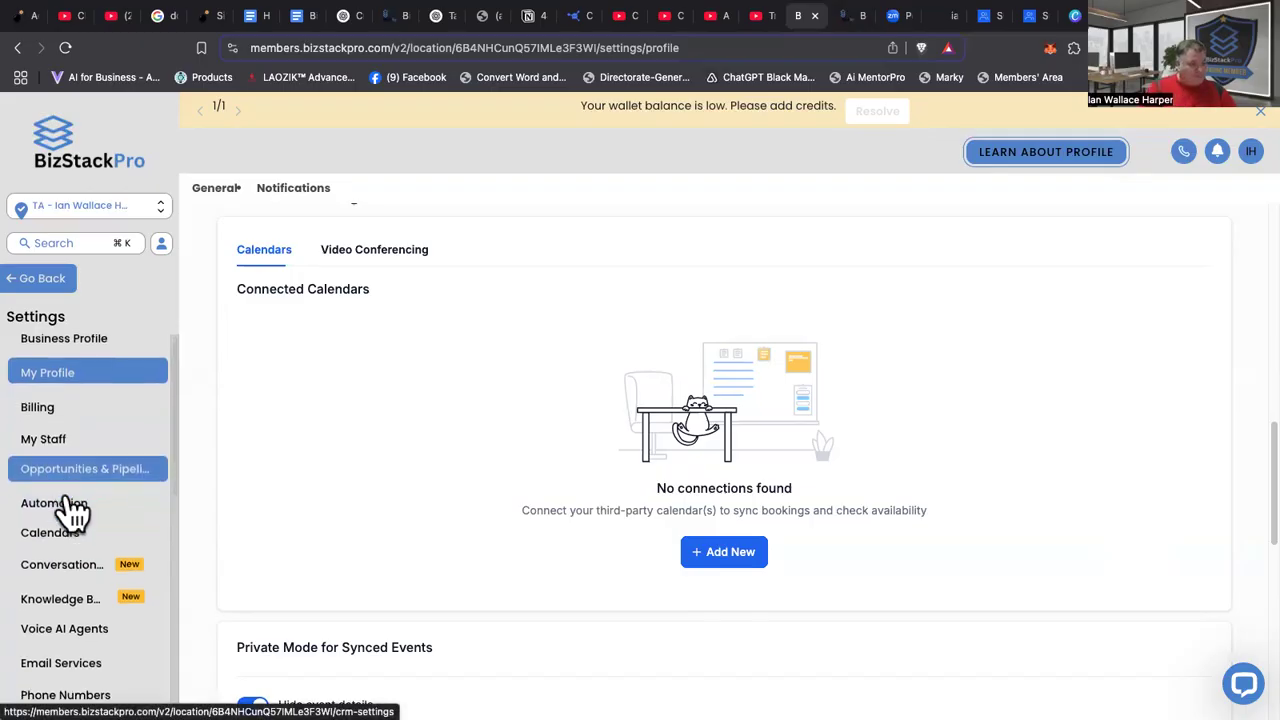
{"action": "scroll", "coordinate": [60, 515], "scroll_direction": "down", "scroll_amount": 2}
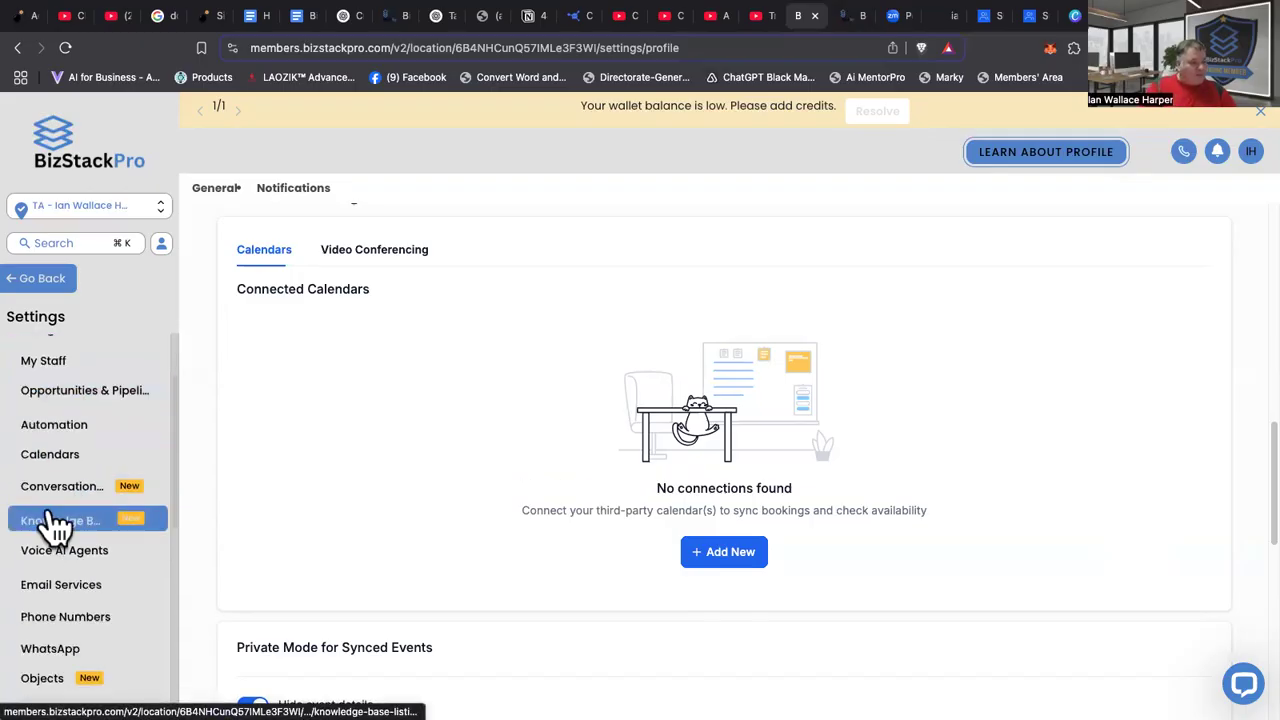
{"action": "left_click", "coordinate": [48, 456]}
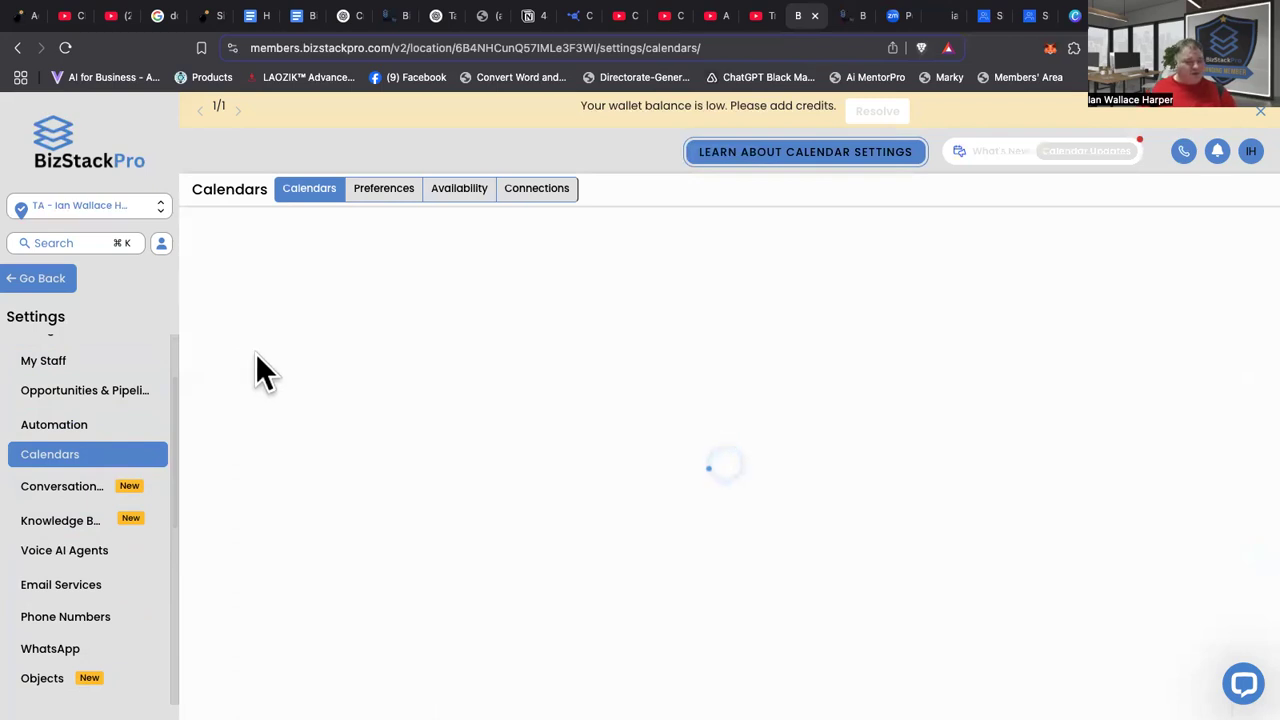
{"action": "left_click", "coordinate": [292, 196]}
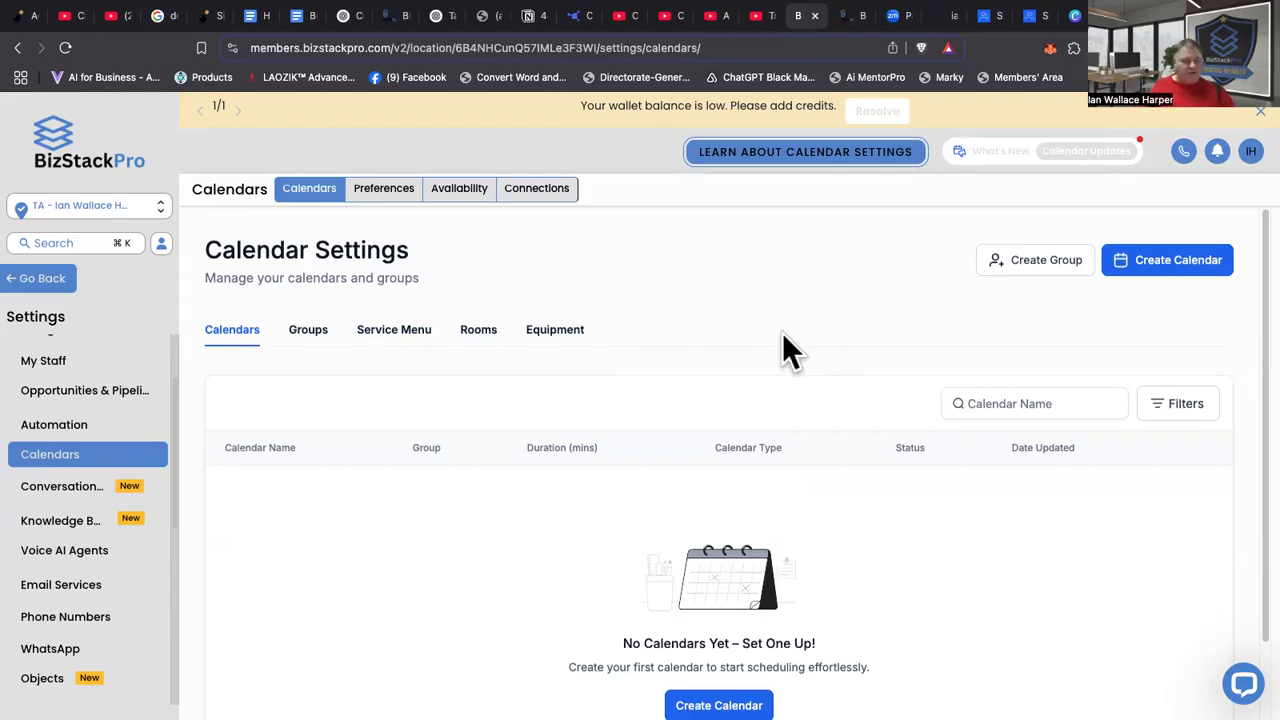
{"action": "scroll", "coordinate": [784, 335], "scroll_direction": "down", "scroll_amount": 2}
{"action": "scroll", "coordinate": [575, 345], "scroll_direction": "up", "scroll_amount": 2}
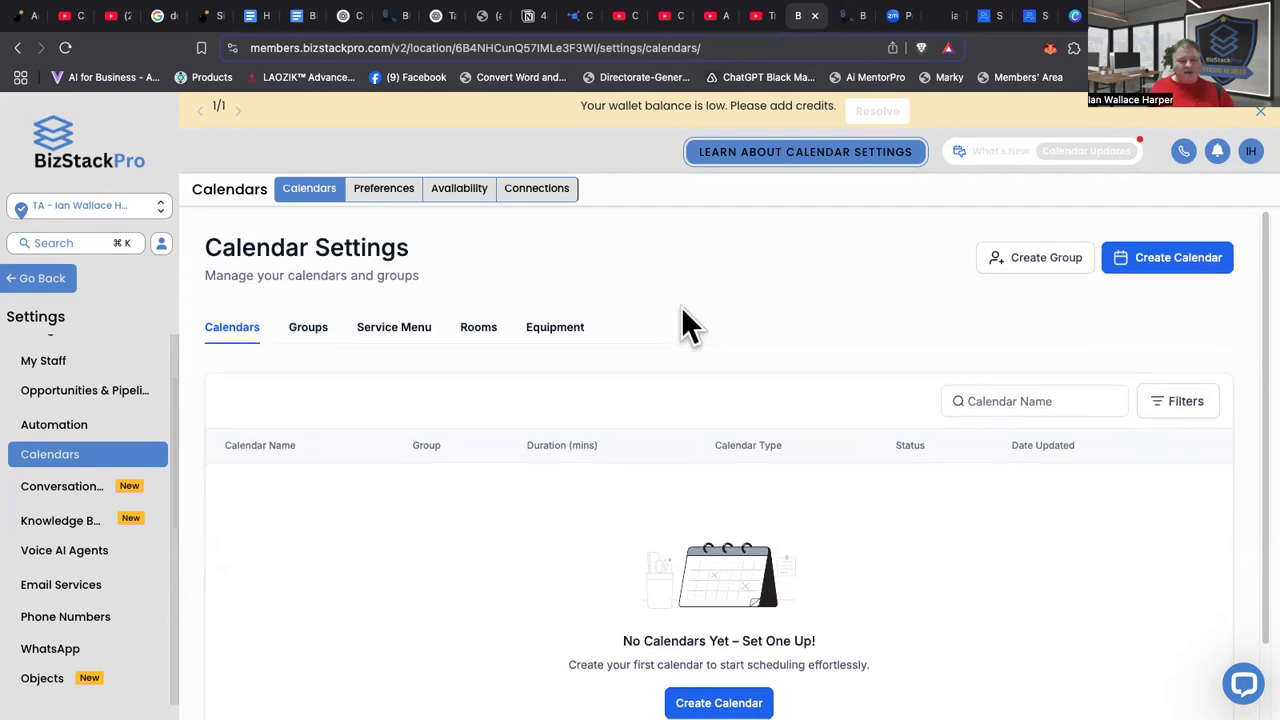
{"action": "scroll", "coordinate": [683, 308], "scroll_direction": "down", "scroll_amount": 1}
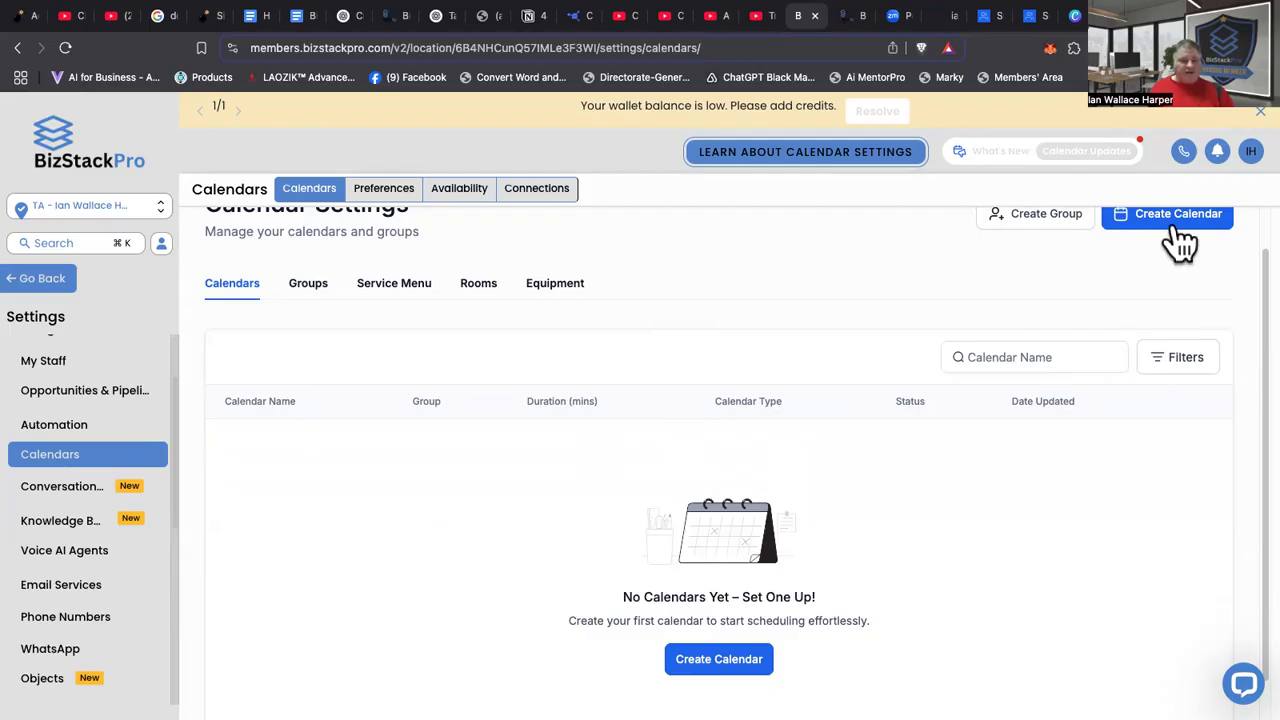
{"action": "scroll", "coordinate": [1167, 230], "scroll_direction": "up", "scroll_amount": 1}
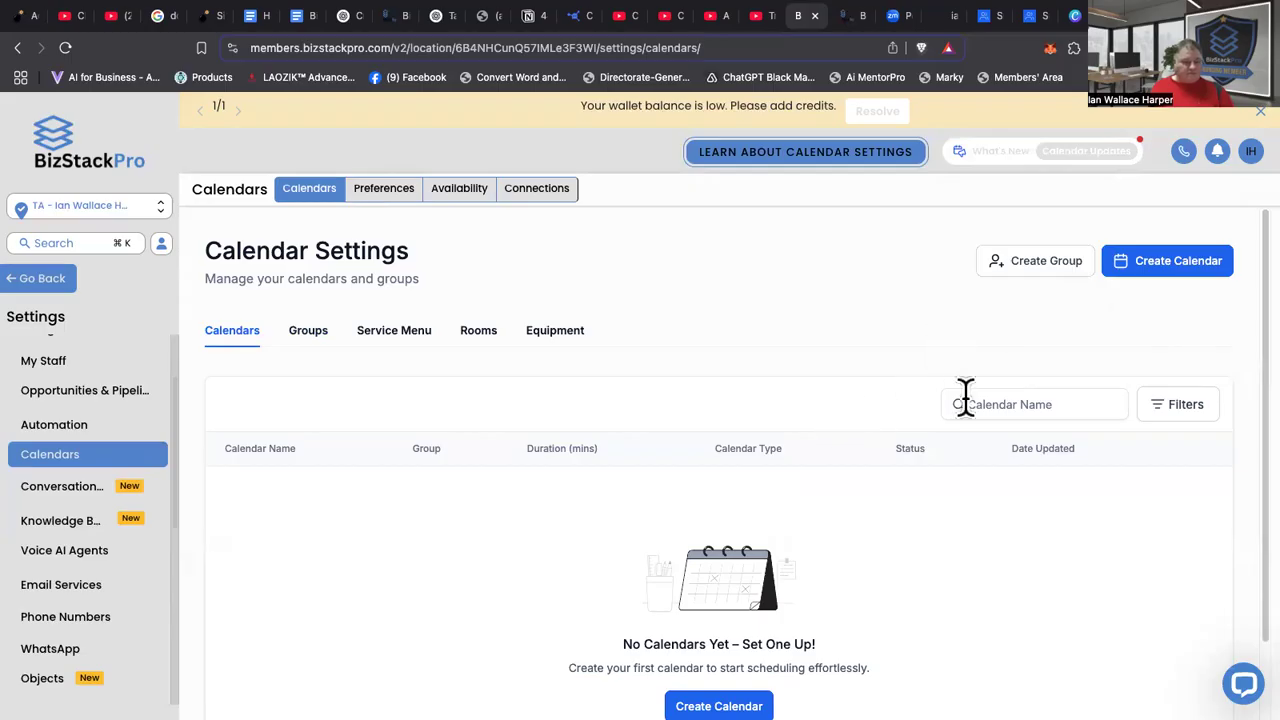
Step: Review the available calendar types for a new calendar, including the additional types, and close the selection without choosing one
{"action": "scroll", "coordinate": [970, 420], "scroll_direction": "down", "scroll_amount": 2}
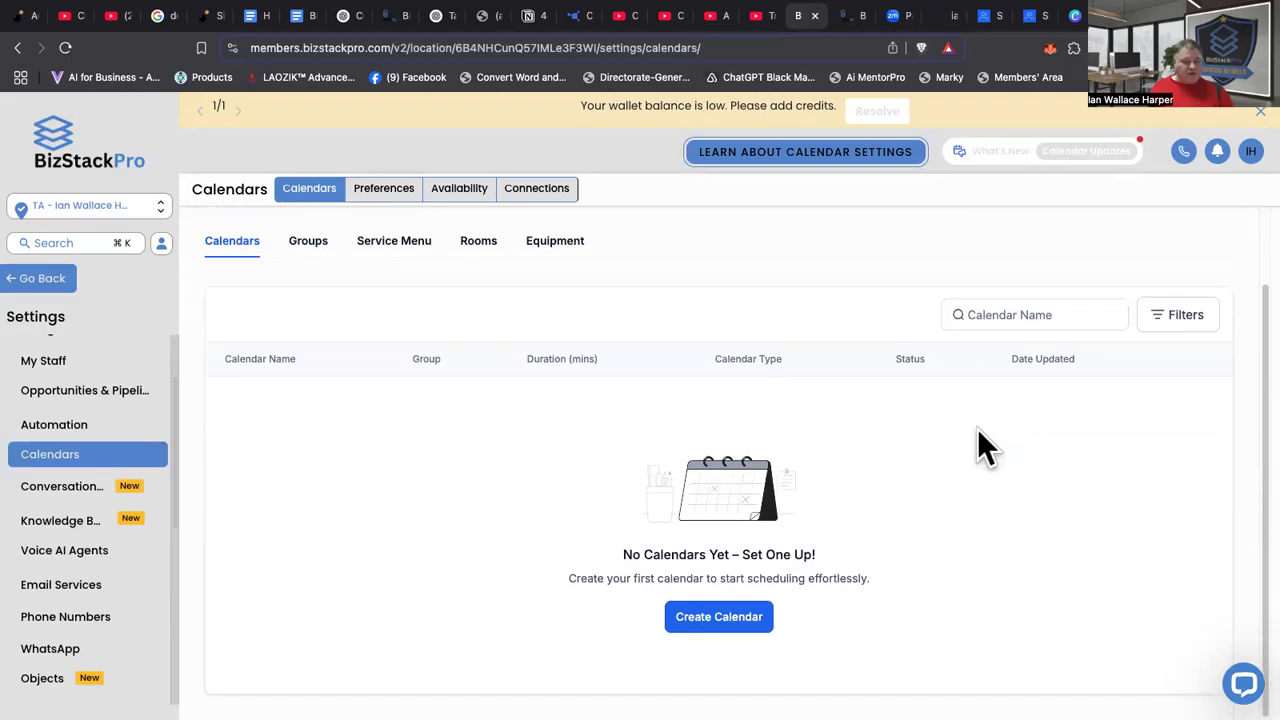
{"action": "left_click", "coordinate": [719, 631]}
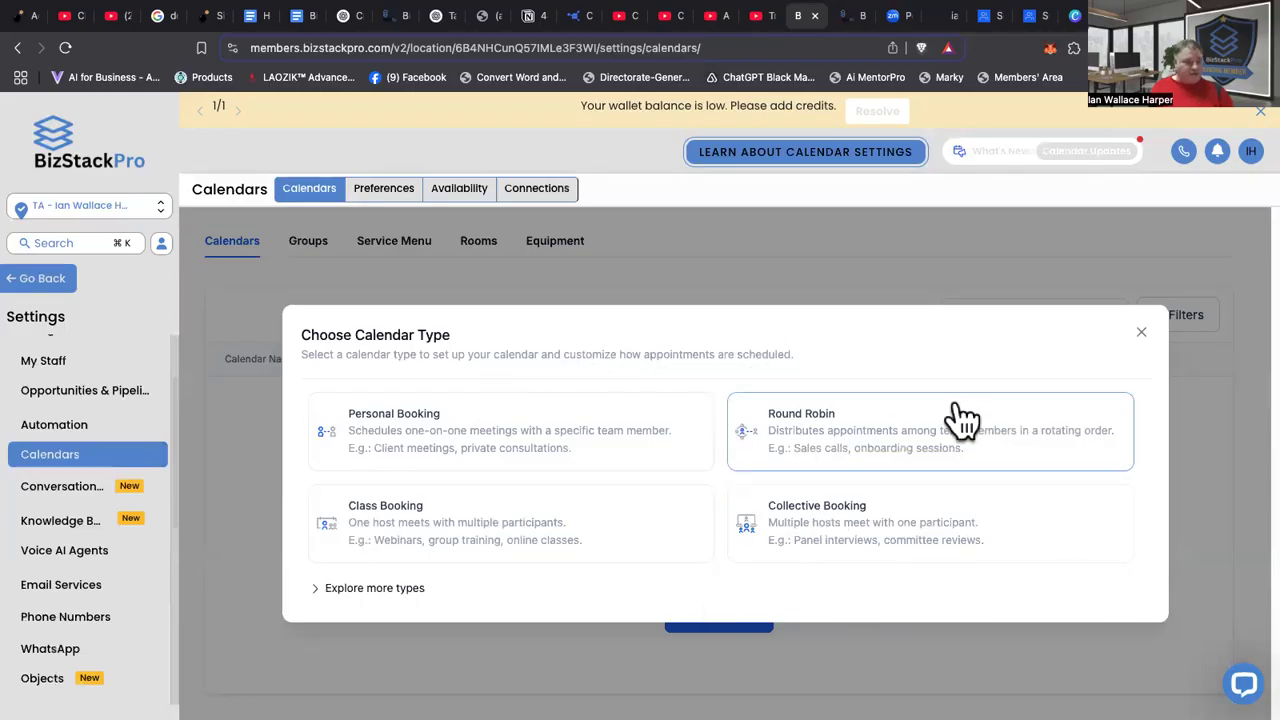
{"action": "left_click", "coordinate": [380, 590]}
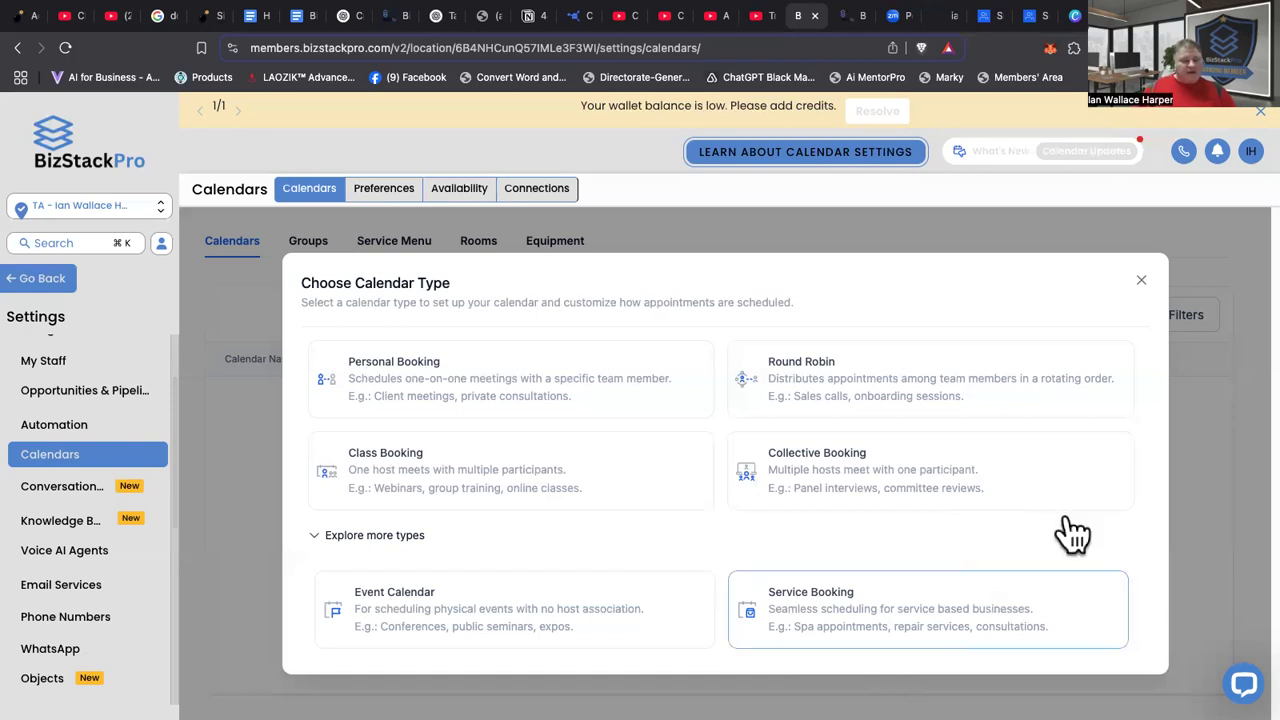
{"action": "left_click", "coordinate": [1141, 282]}
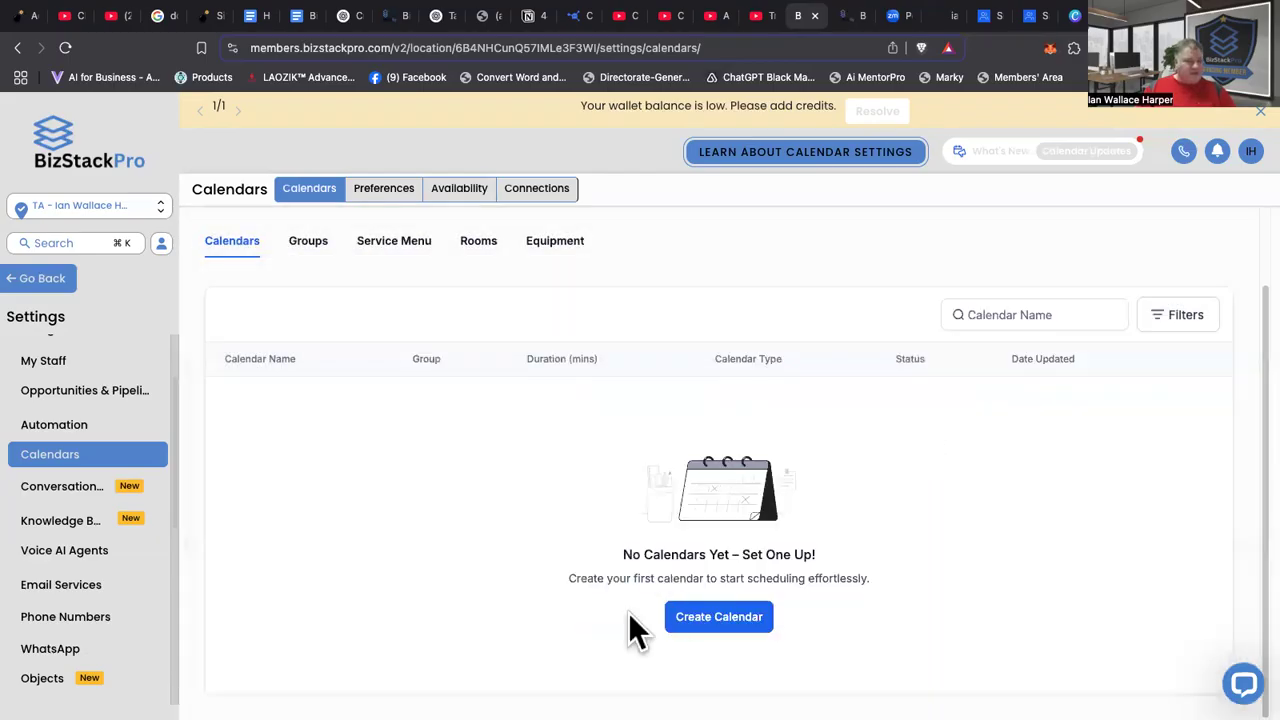
Step: Look through the Groups, Service Menu, Rooms and Equipment sections of the calendar settings
{"action": "left_click", "coordinate": [305, 246]}
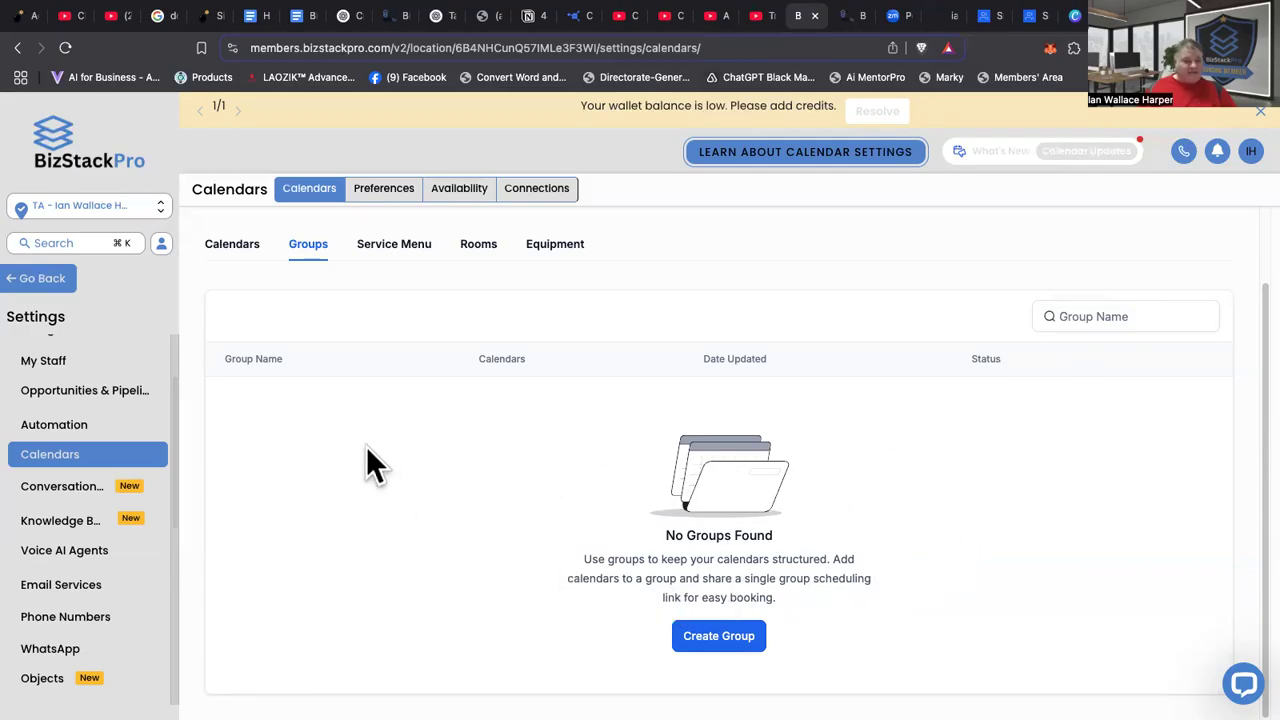
{"action": "left_click", "coordinate": [398, 246]}
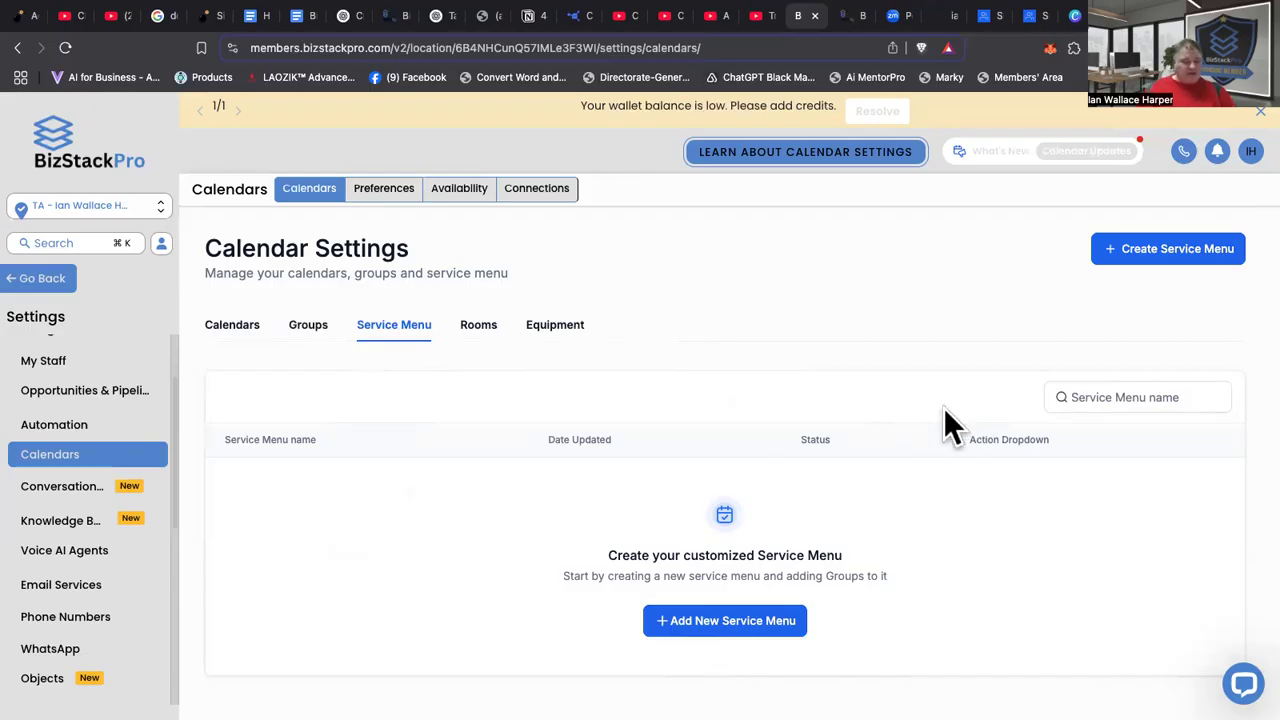
{"action": "left_click", "coordinate": [478, 330]}
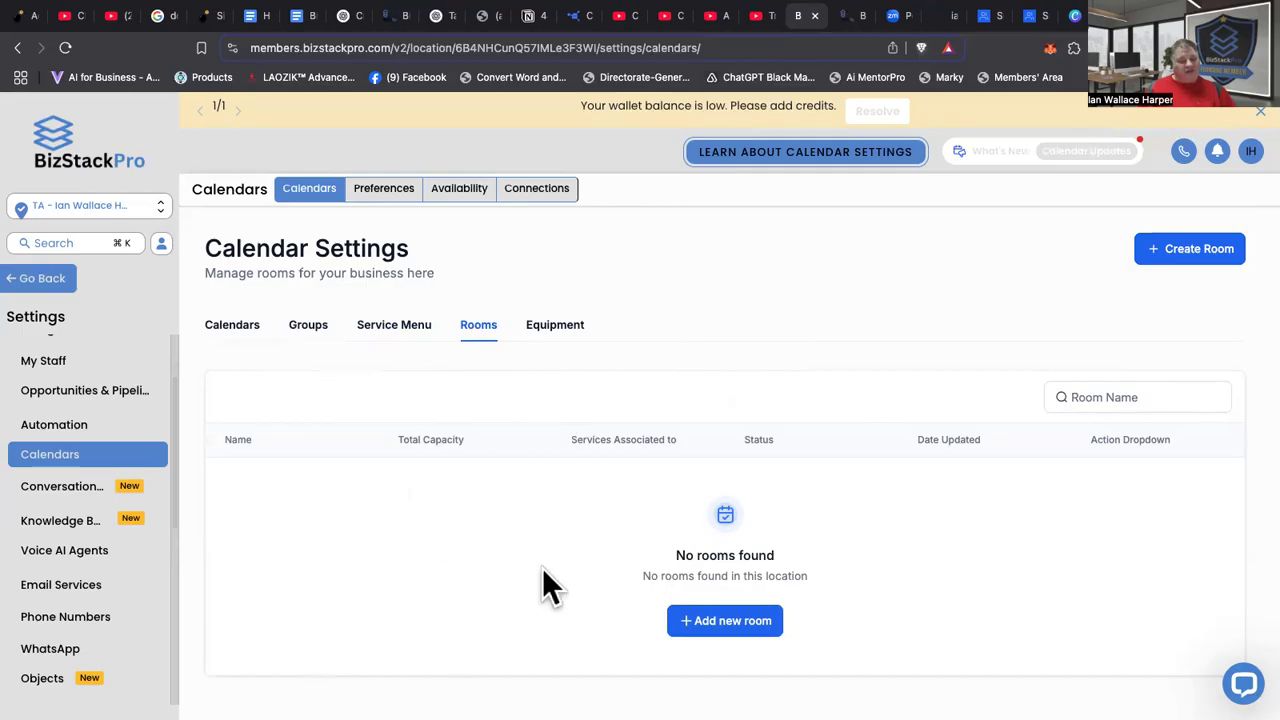
{"action": "left_click", "coordinate": [558, 336]}
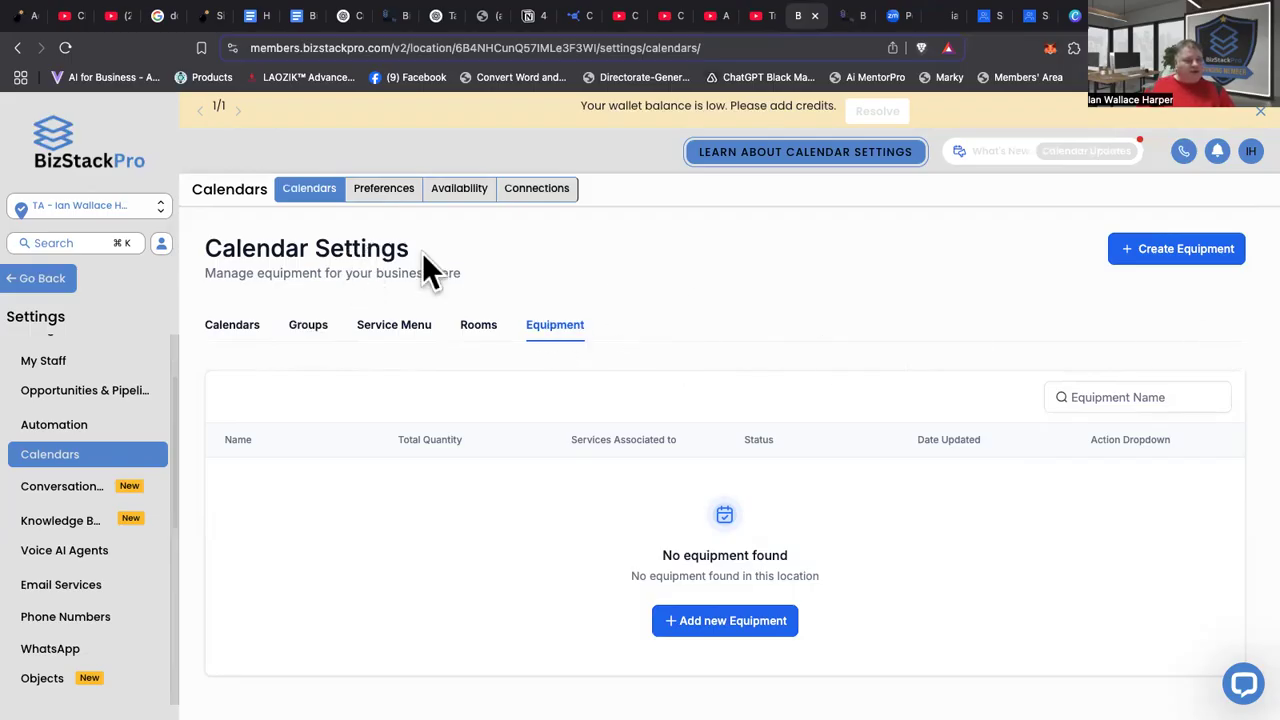
Step: Open the calendar Preferences and examine the user's meeting location options, including the custom meeting location field
{"action": "left_click", "coordinate": [381, 195]}
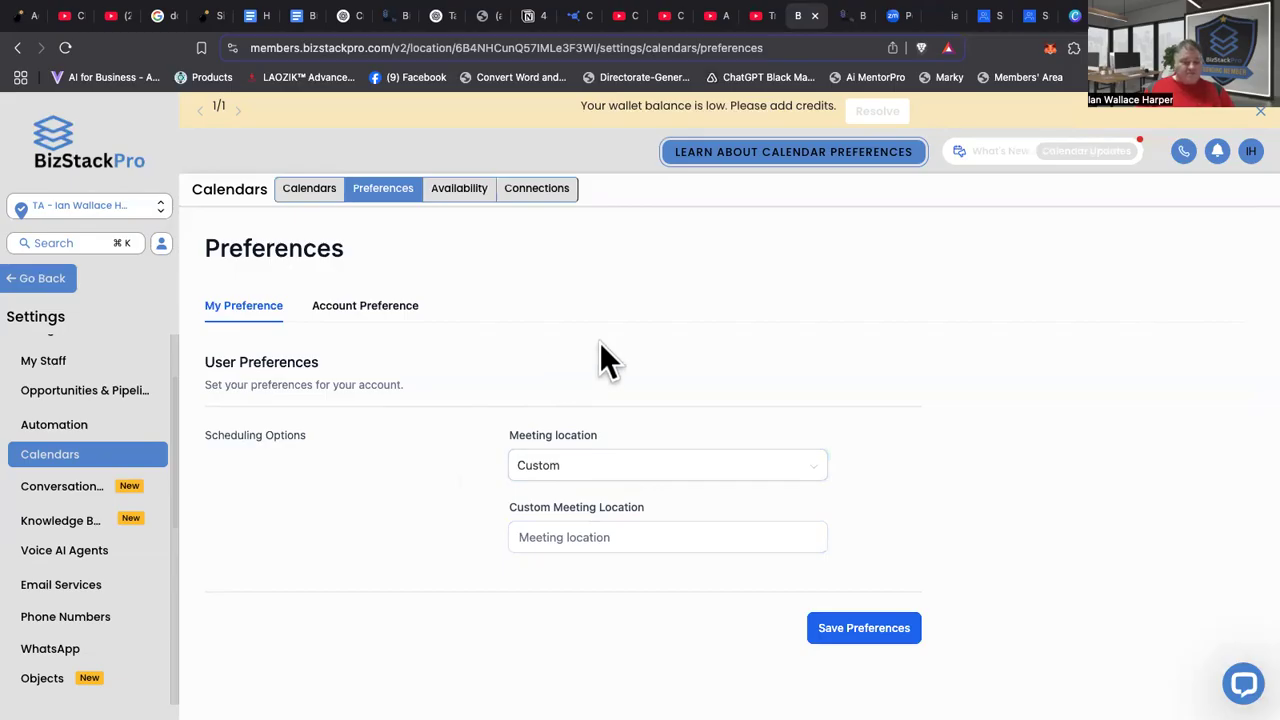
{"action": "left_click", "coordinate": [522, 540]}
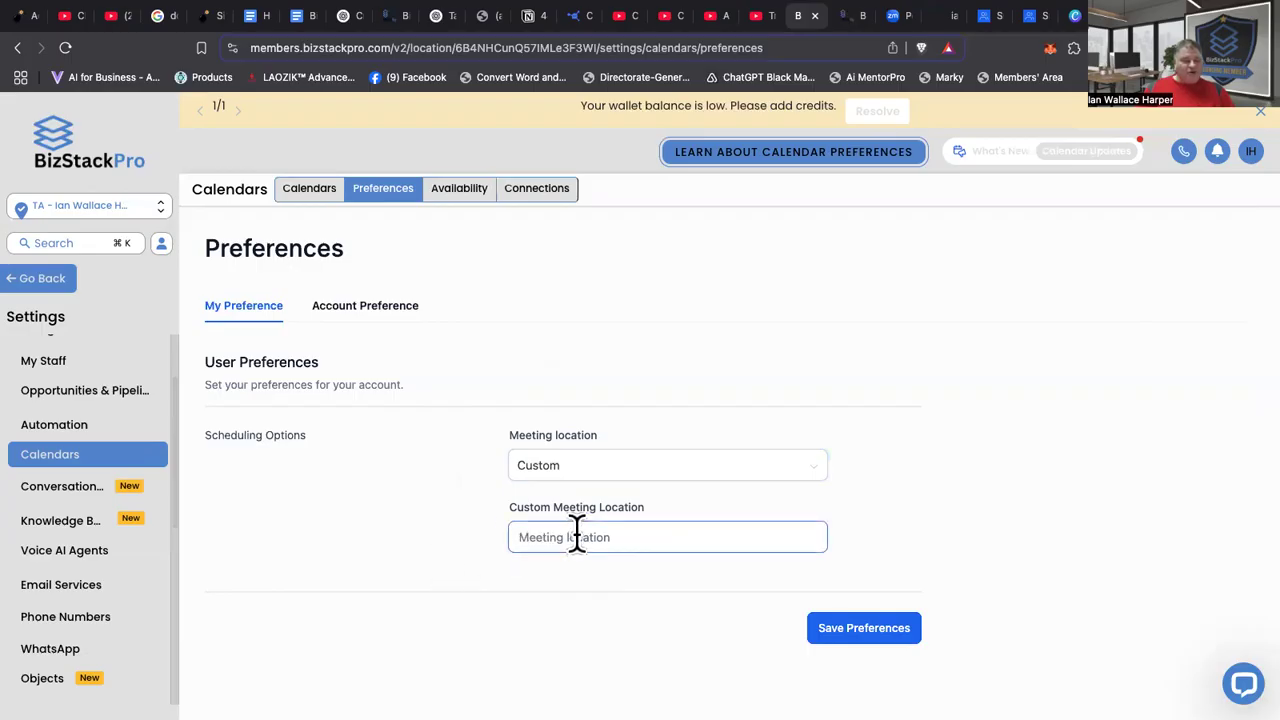
{"action": "left_click", "coordinate": [495, 535]}
{"action": "left_click", "coordinate": [772, 543]}
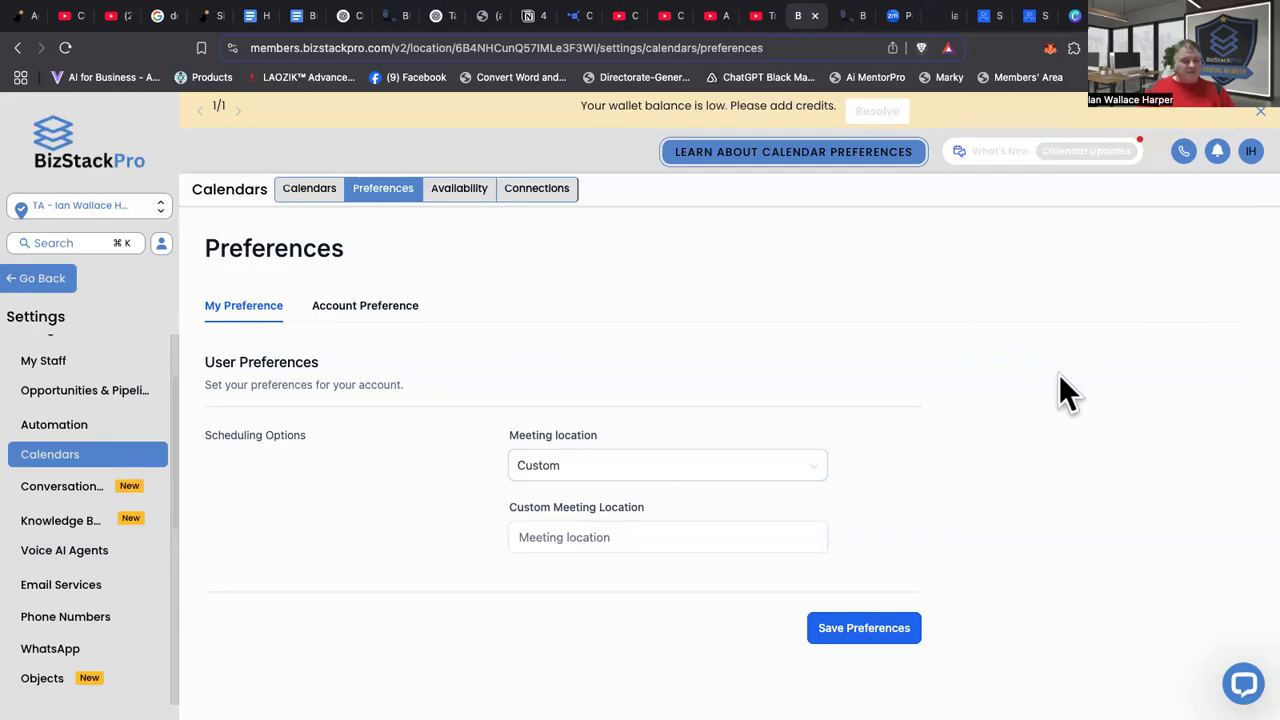
Step: Open the calendar Availability settings and look over the timezone, working days and daily hours
{"action": "left_click", "coordinate": [465, 200]}
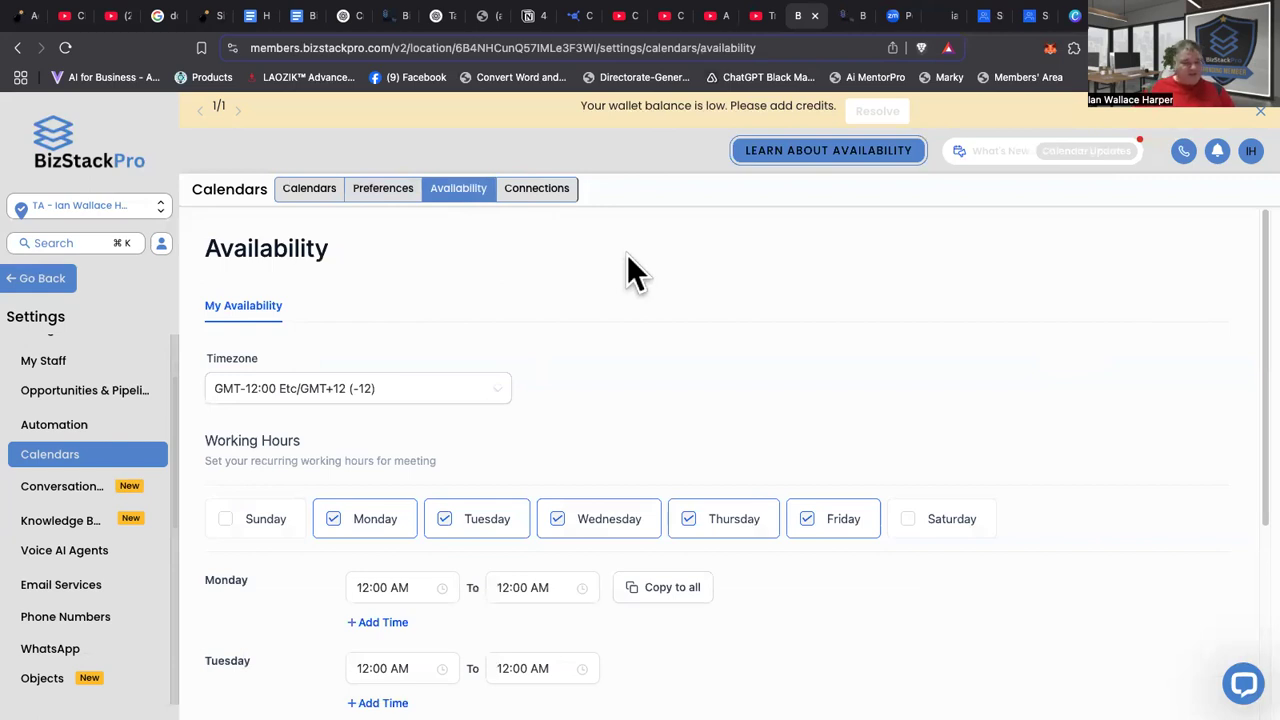
{"action": "scroll", "coordinate": [985, 380], "scroll_direction": "down", "scroll_amount": 1}
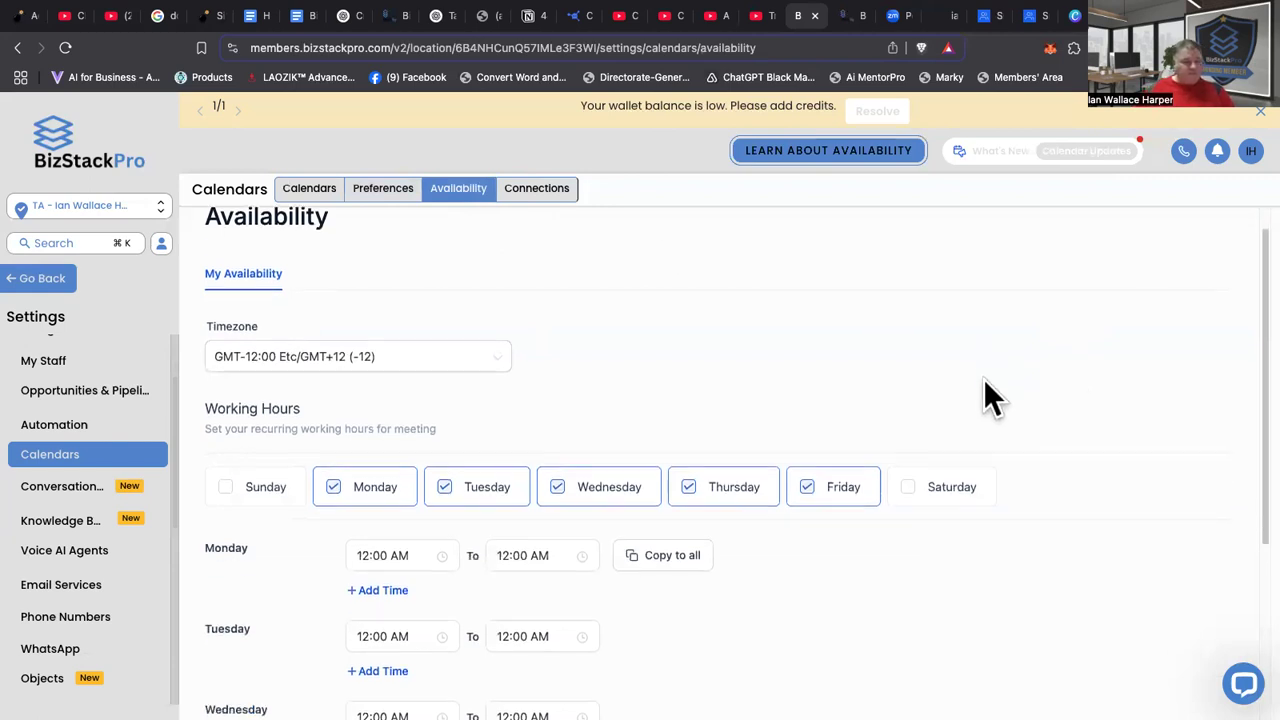
{"action": "scroll", "coordinate": [983, 378], "scroll_direction": "down", "scroll_amount": 2}
{"action": "scroll", "coordinate": [819, 353], "scroll_direction": "down", "scroll_amount": 1}
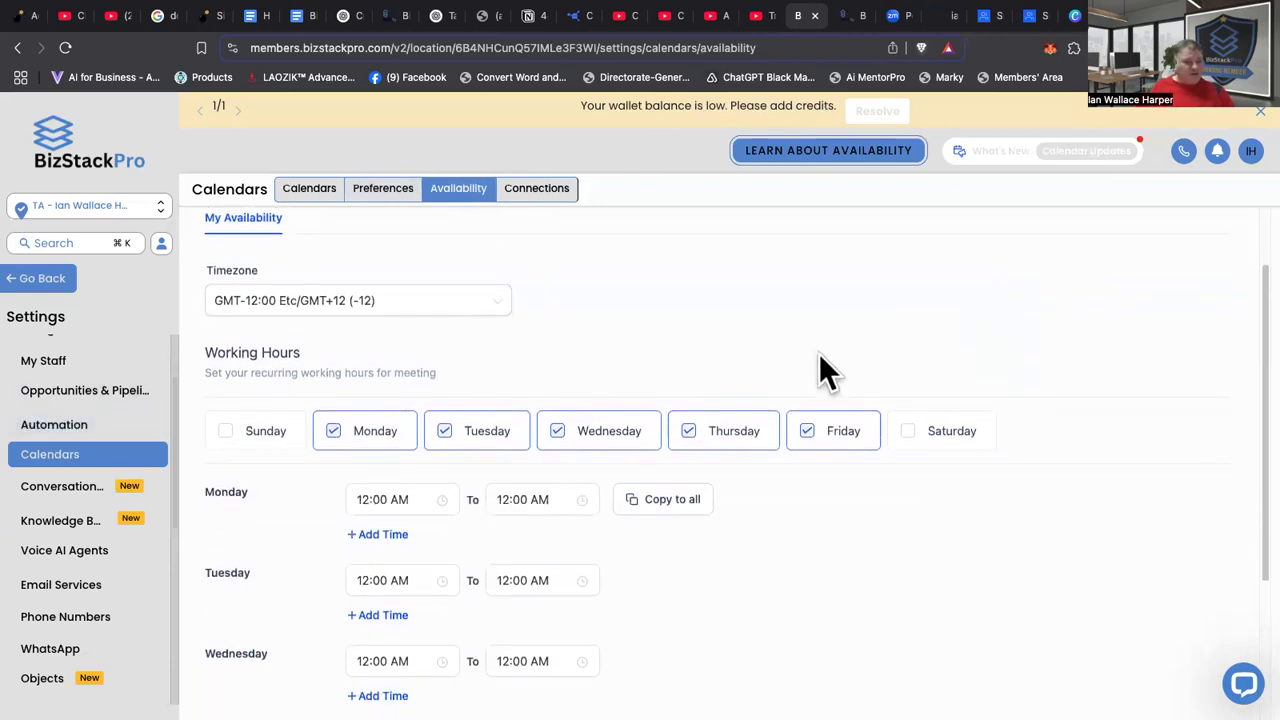
{"action": "scroll", "coordinate": [850, 395], "scroll_direction": "down", "scroll_amount": 2}
{"action": "scroll", "coordinate": [877, 418], "scroll_direction": "down", "scroll_amount": 2}
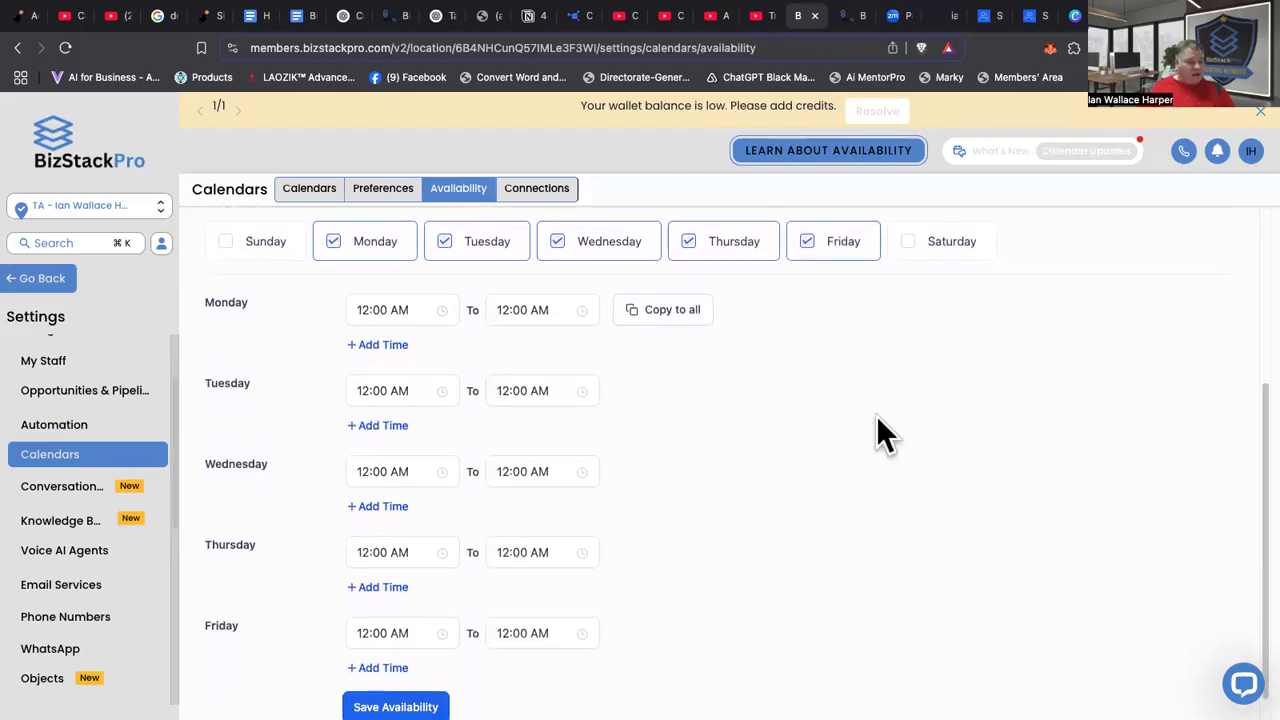
Step: Set the availability timezone to GMT-07:00 America/Los_Angeles (PDT)
{"action": "scroll", "coordinate": [877, 430], "scroll_direction": "up", "scroll_amount": 3}
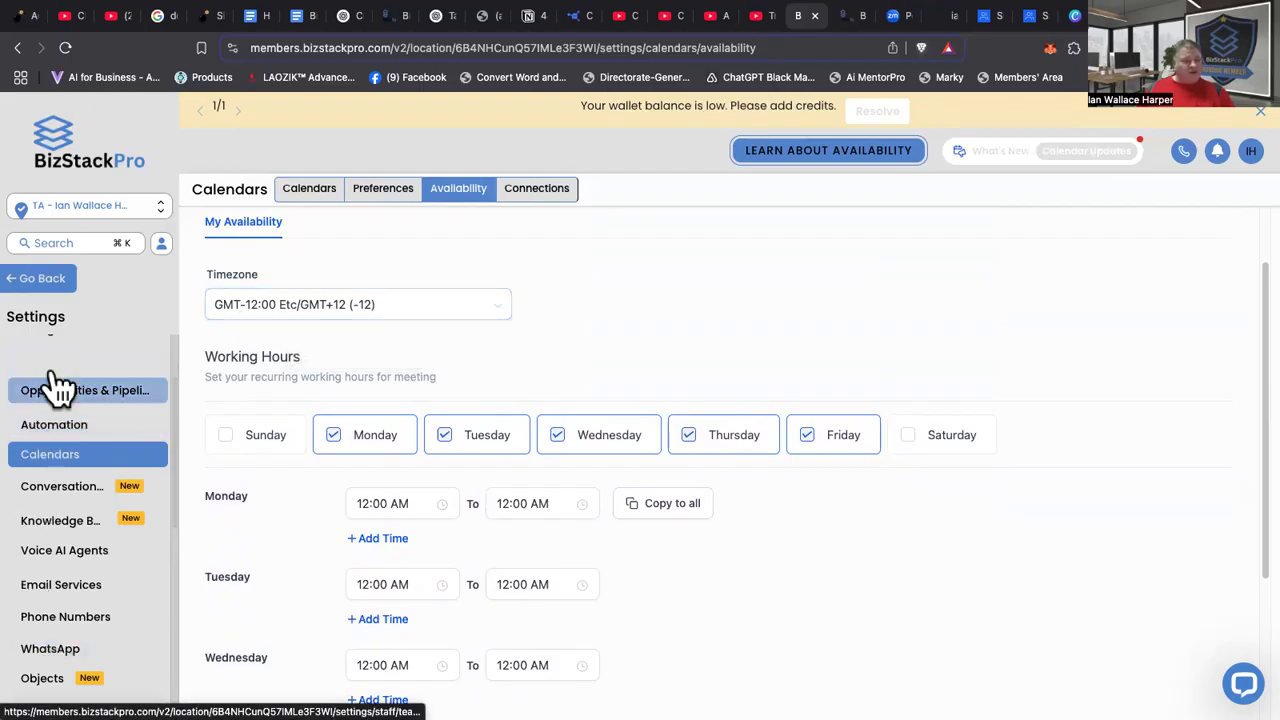
{"action": "scroll", "coordinate": [30, 420], "scroll_direction": "up", "scroll_amount": 2}
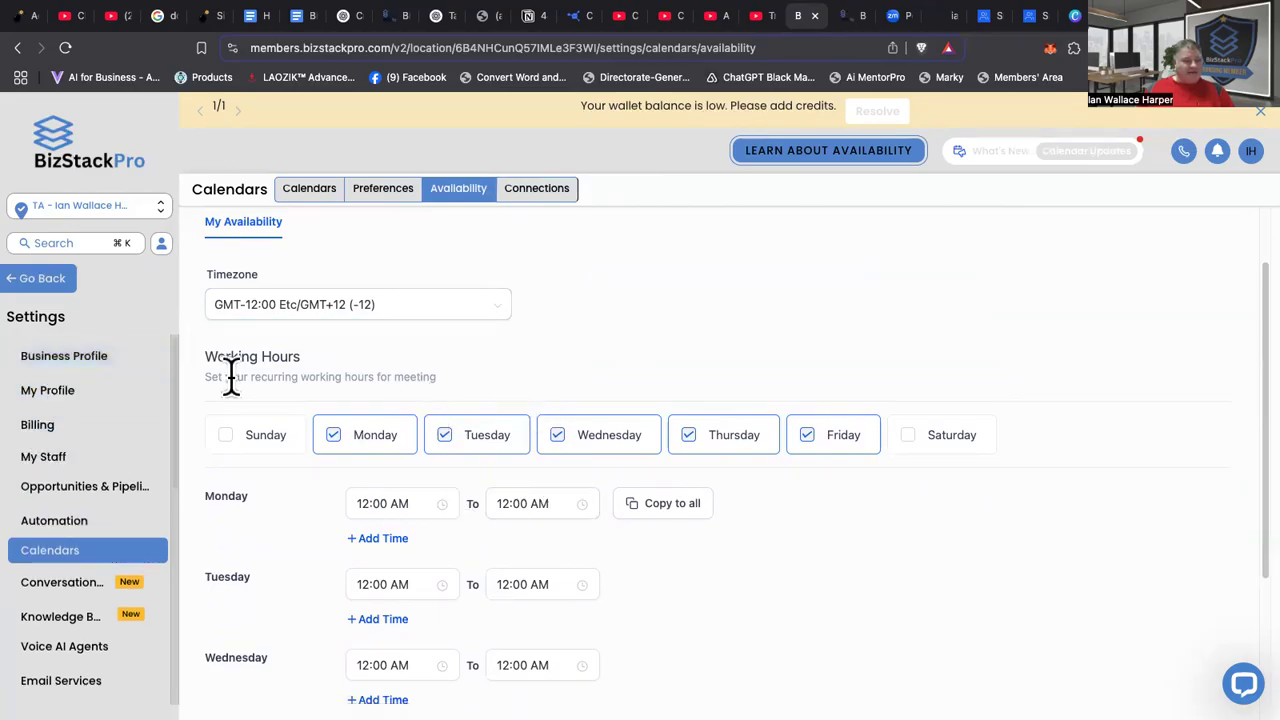
{"action": "left_click", "coordinate": [272, 322]}
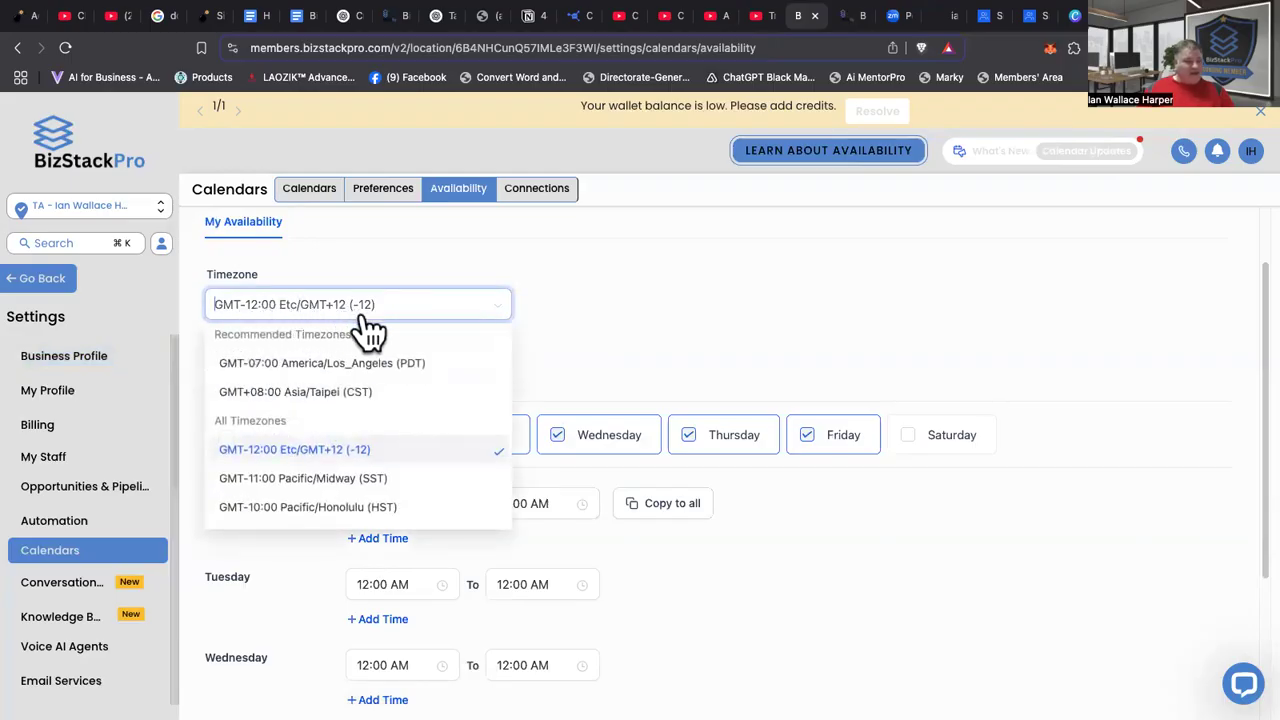
{"action": "left_click", "coordinate": [276, 366]}
{"action": "left_click", "coordinate": [581, 330]}
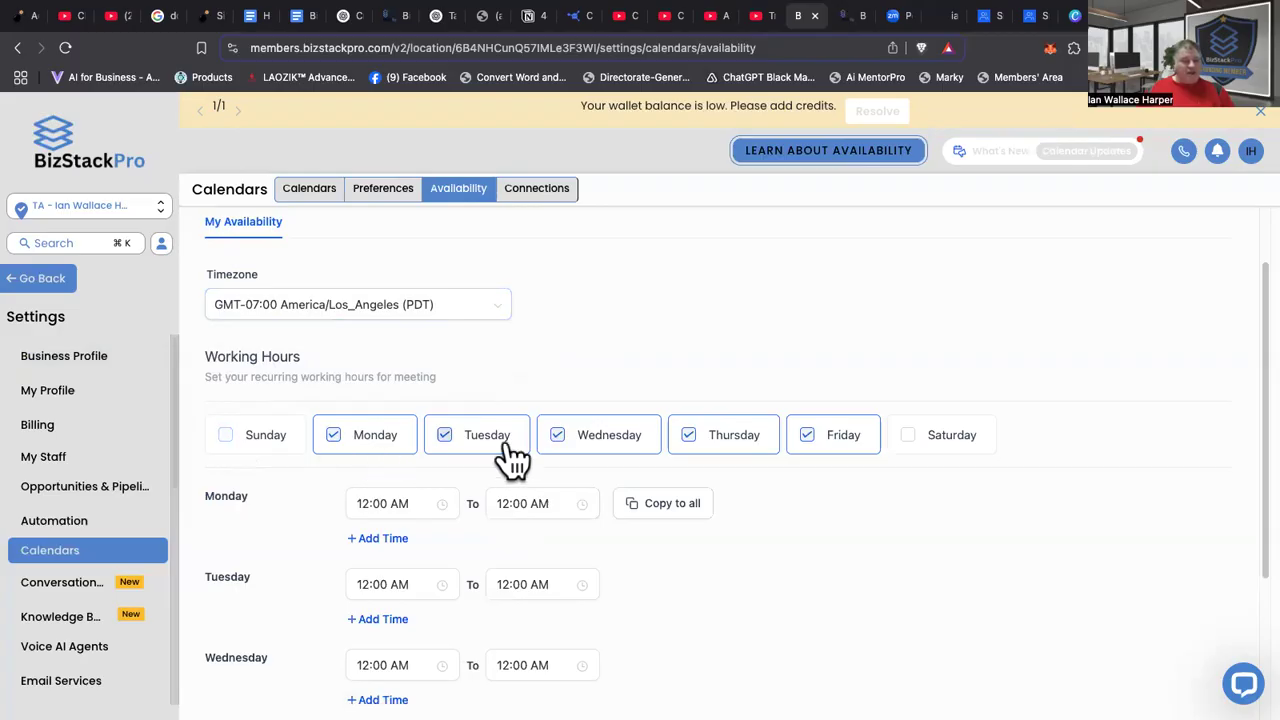
Step: Remove Wednesday from the working days, add Saturday, and check the hours listed for each selected day
{"action": "left_click", "coordinate": [563, 448]}
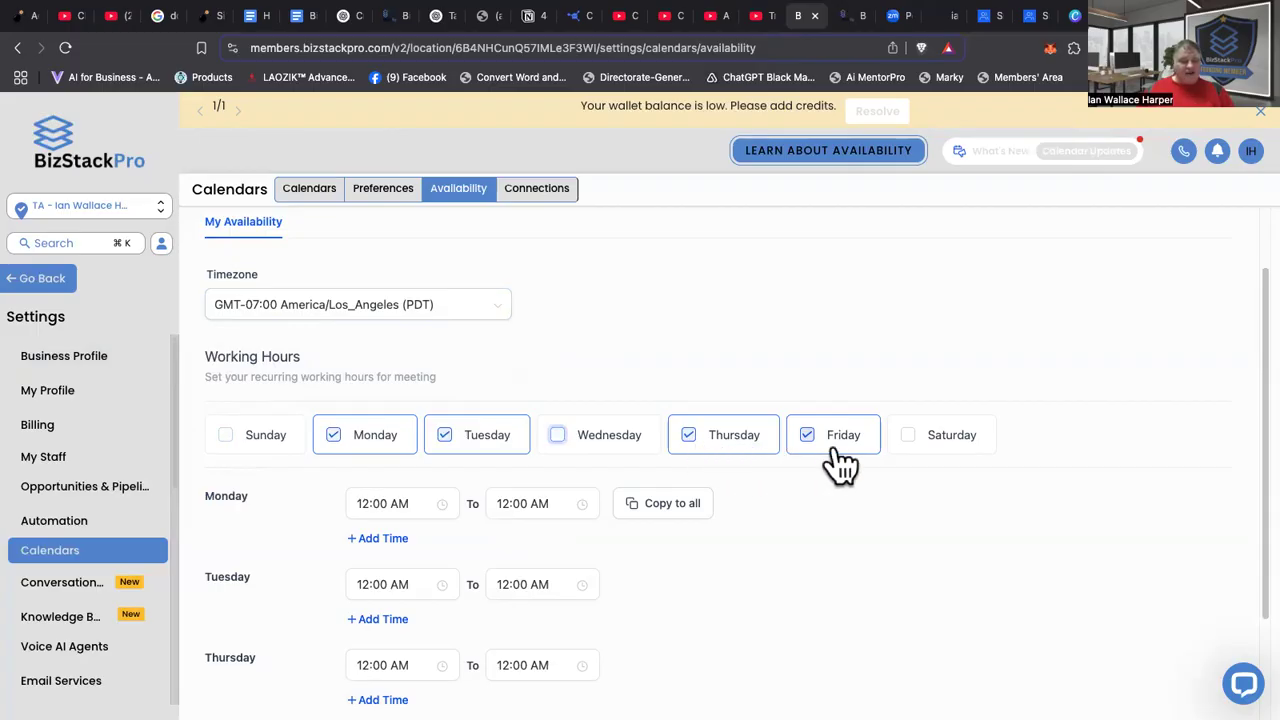
{"action": "left_click", "coordinate": [908, 437]}
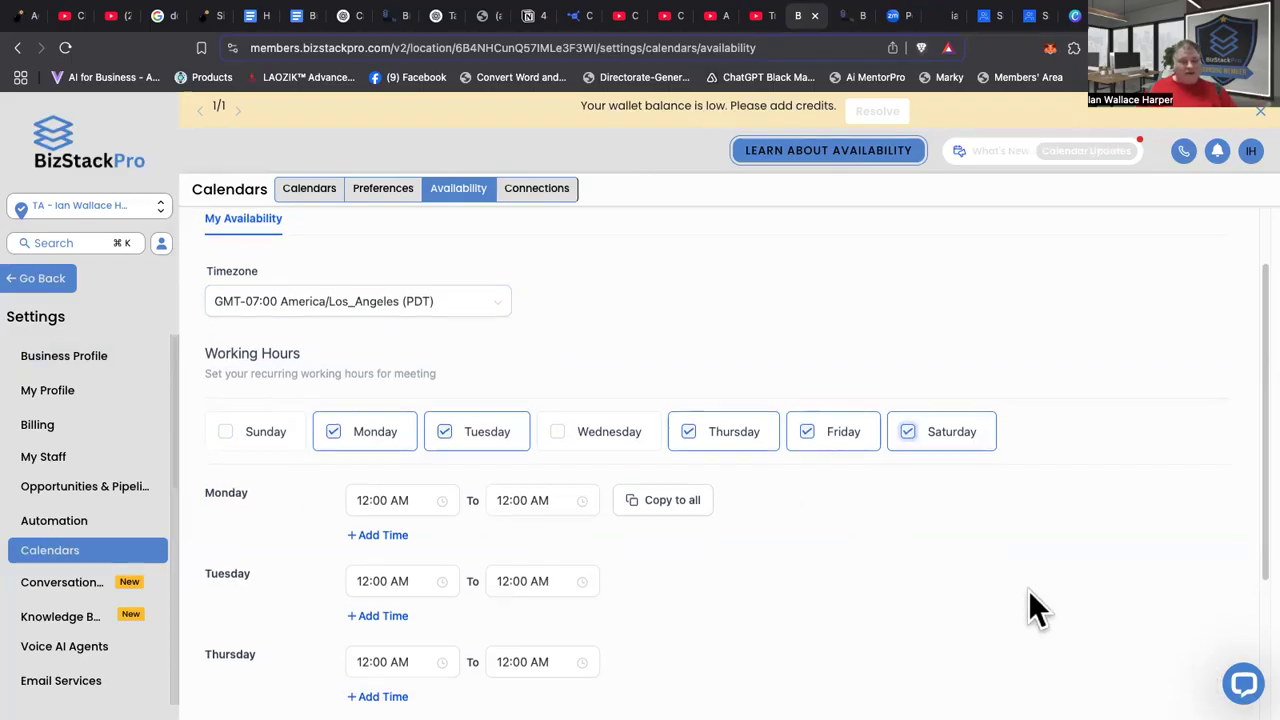
{"action": "scroll", "coordinate": [959, 548], "scroll_direction": "down", "scroll_amount": 3}
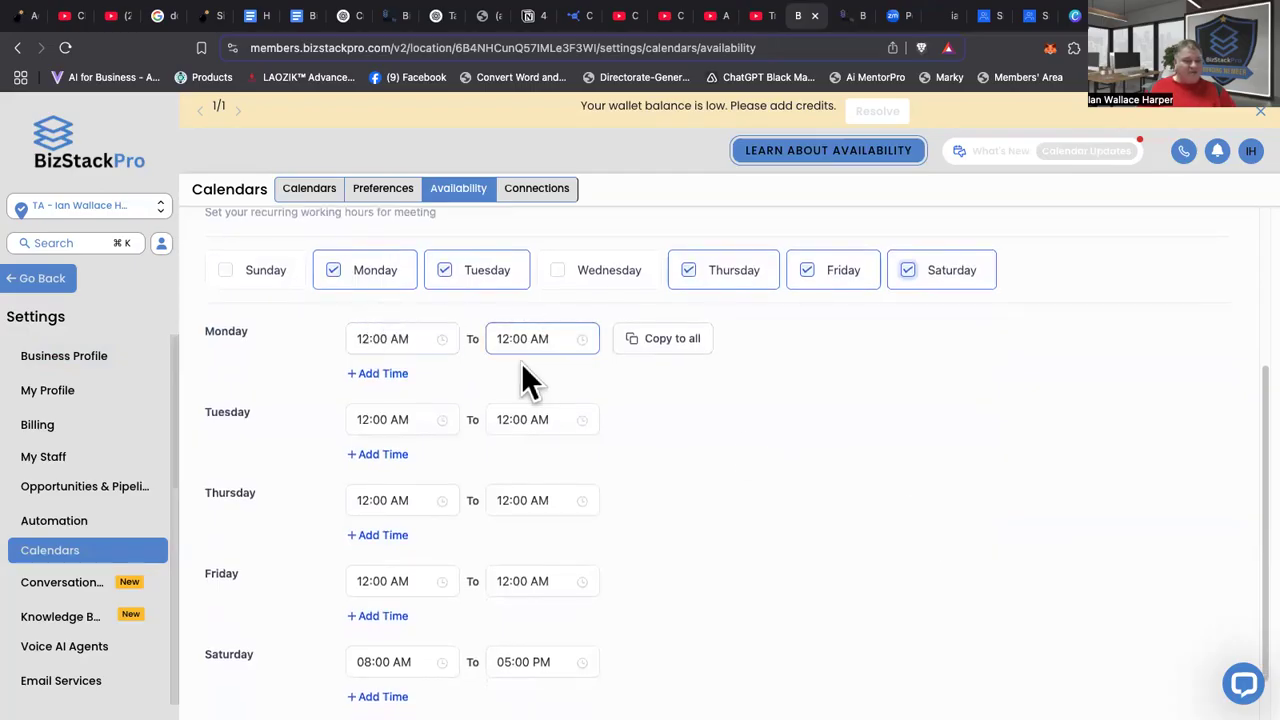
{"action": "scroll", "coordinate": [700, 475], "scroll_direction": "down", "scroll_amount": 1}
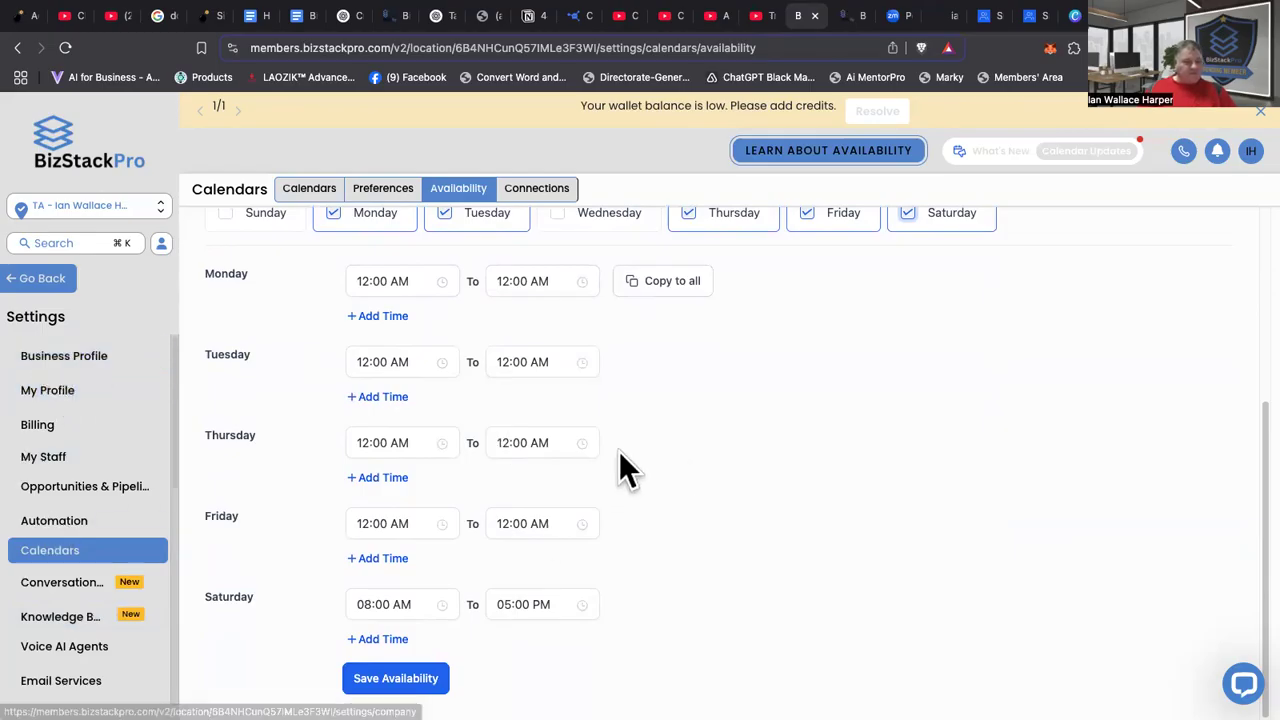
{"action": "scroll", "coordinate": [766, 443], "scroll_direction": "up", "scroll_amount": 5}
{"action": "scroll", "coordinate": [620, 410], "scroll_direction": "down", "scroll_amount": 4}
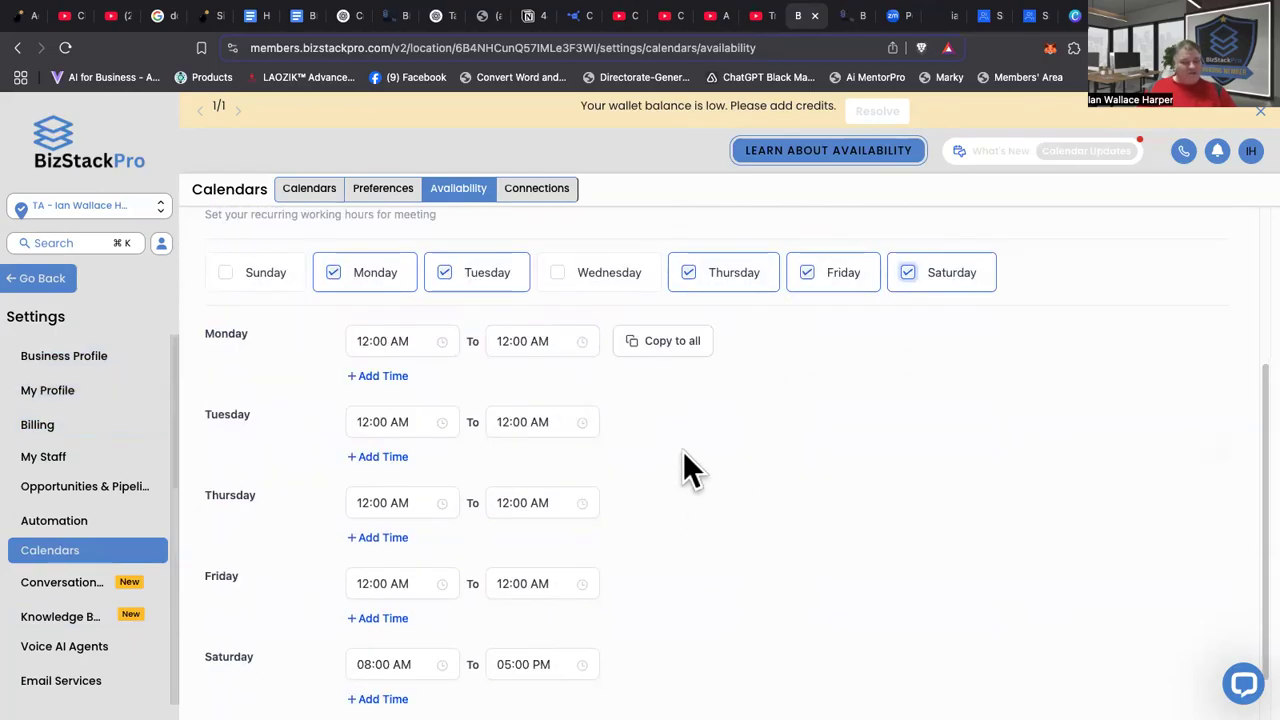
{"action": "scroll", "coordinate": [690, 468], "scroll_direction": "down", "scroll_amount": 1}
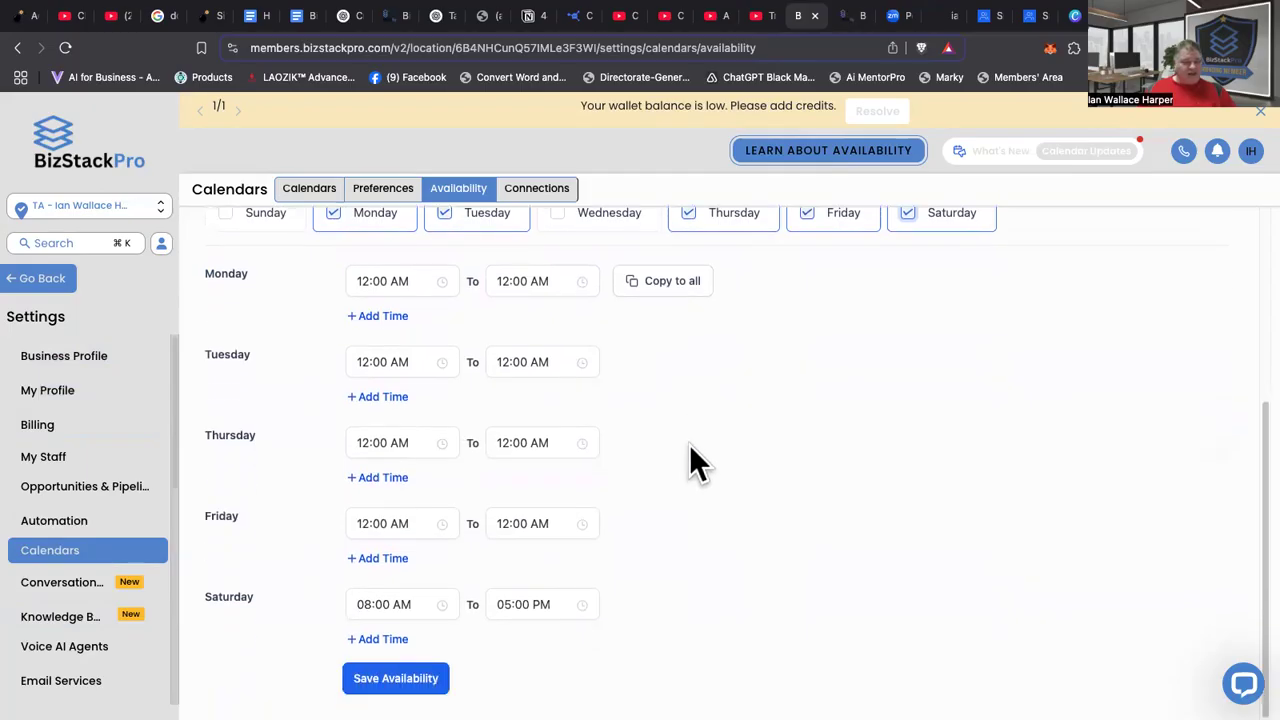
{"action": "scroll", "coordinate": [809, 440], "scroll_direction": "up", "scroll_amount": 4}
{"action": "scroll", "coordinate": [812, 440], "scroll_direction": "up", "scroll_amount": 1}
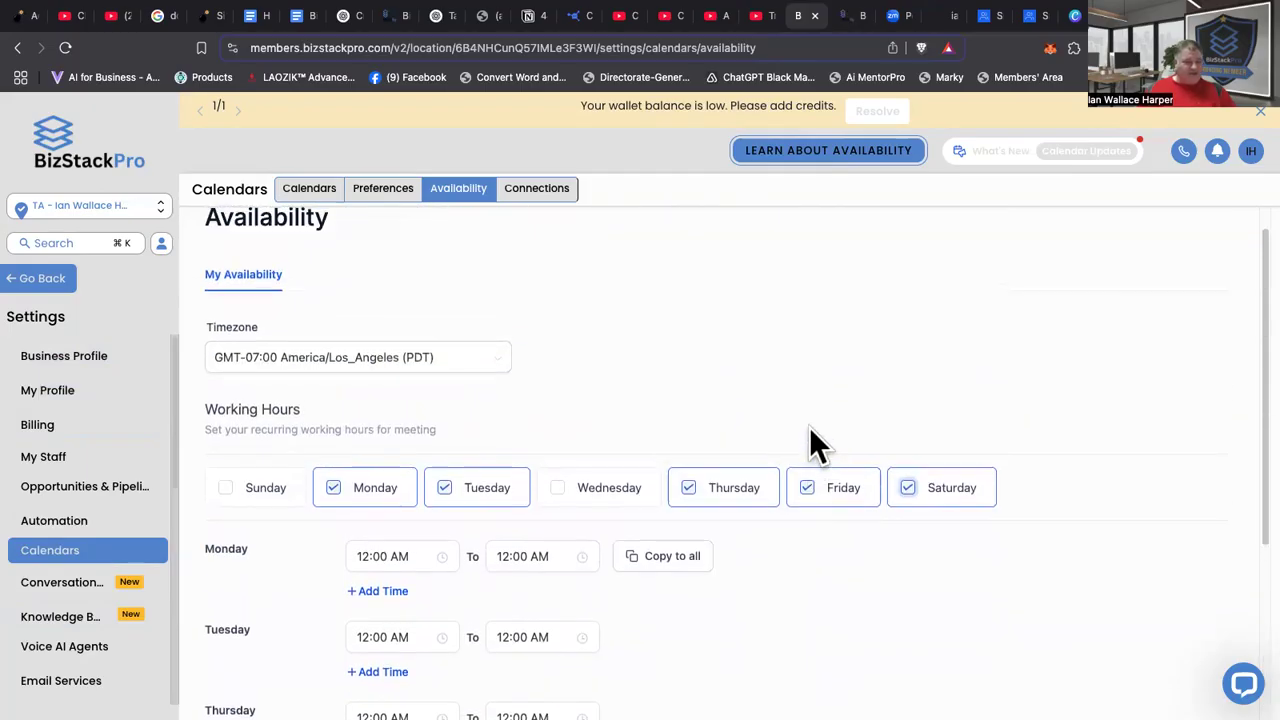
Step: Open the calendar Connections settings and examine the connected calendars and video conferencing sections
{"action": "left_click", "coordinate": [537, 203]}
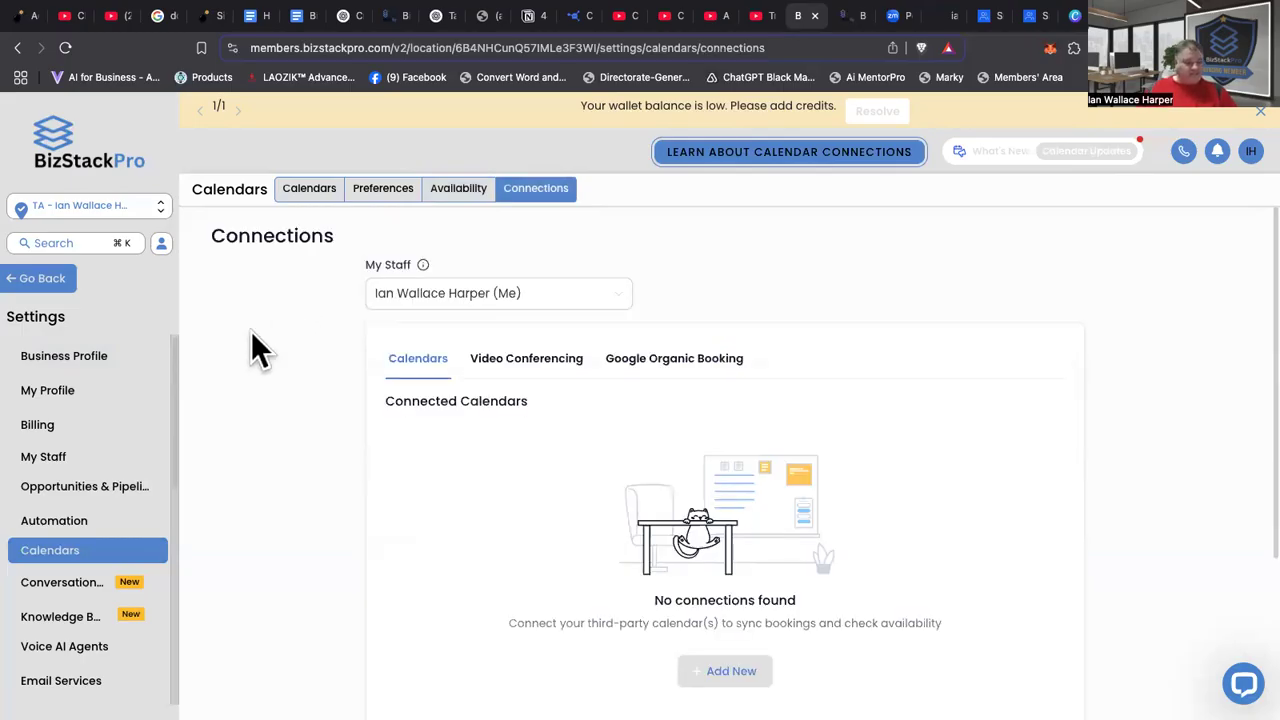
{"action": "scroll", "coordinate": [440, 368], "scroll_direction": "down", "scroll_amount": 3}
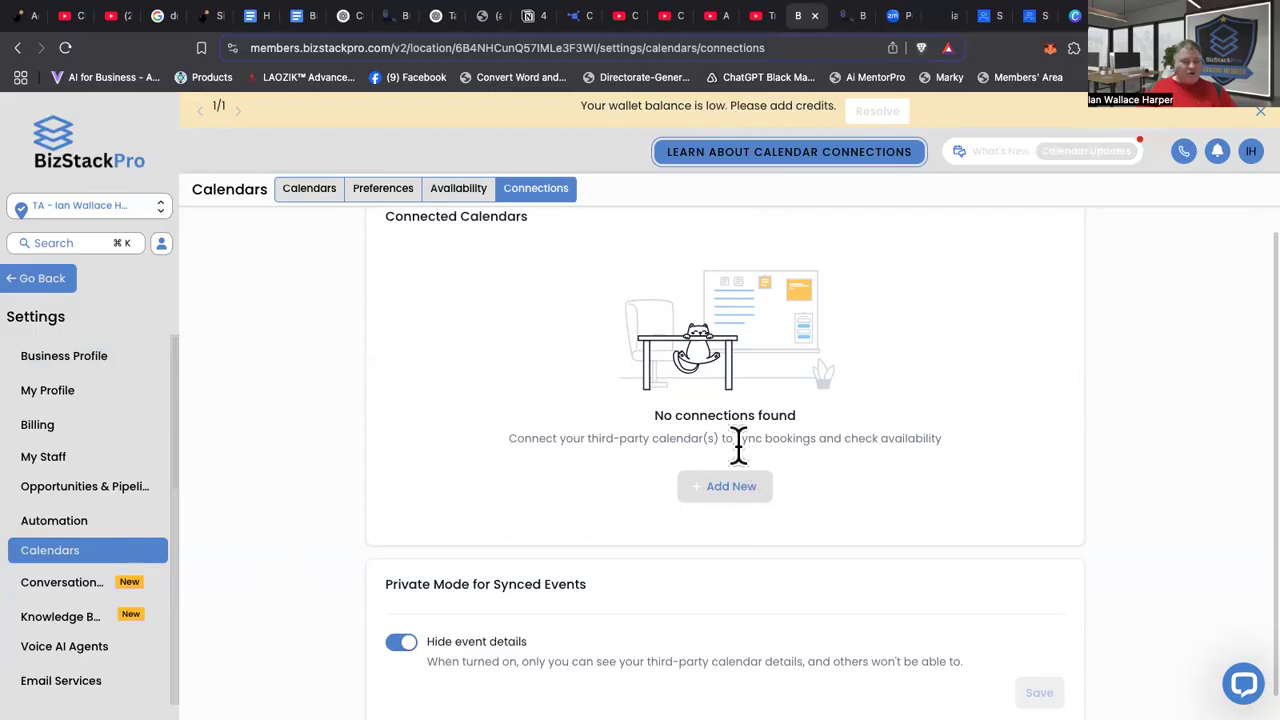
{"action": "scroll", "coordinate": [790, 432], "scroll_direction": "up", "scroll_amount": 1}
{"action": "scroll", "coordinate": [837, 508], "scroll_direction": "up", "scroll_amount": 3}
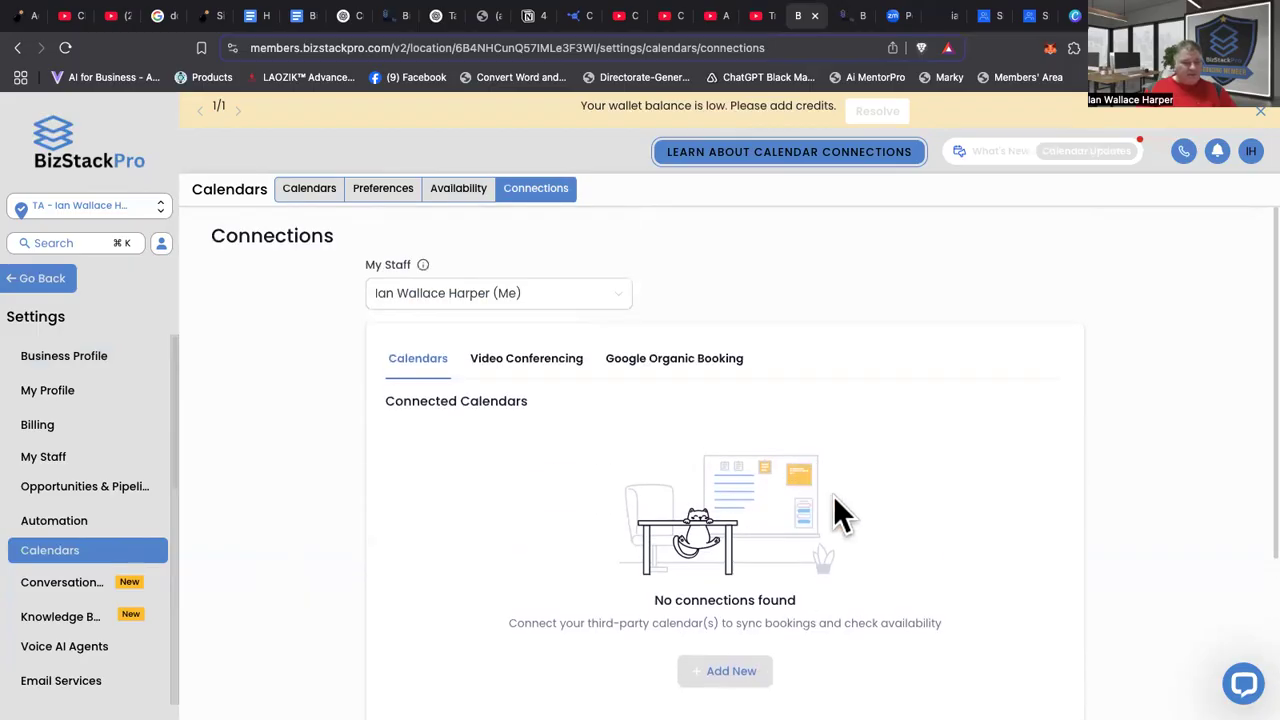
{"action": "scroll", "coordinate": [852, 497], "scroll_direction": "down", "scroll_amount": 2}
{"action": "left_click", "coordinate": [514, 290]}
{"action": "scroll", "coordinate": [514, 300], "scroll_direction": "up", "scroll_amount": 2}
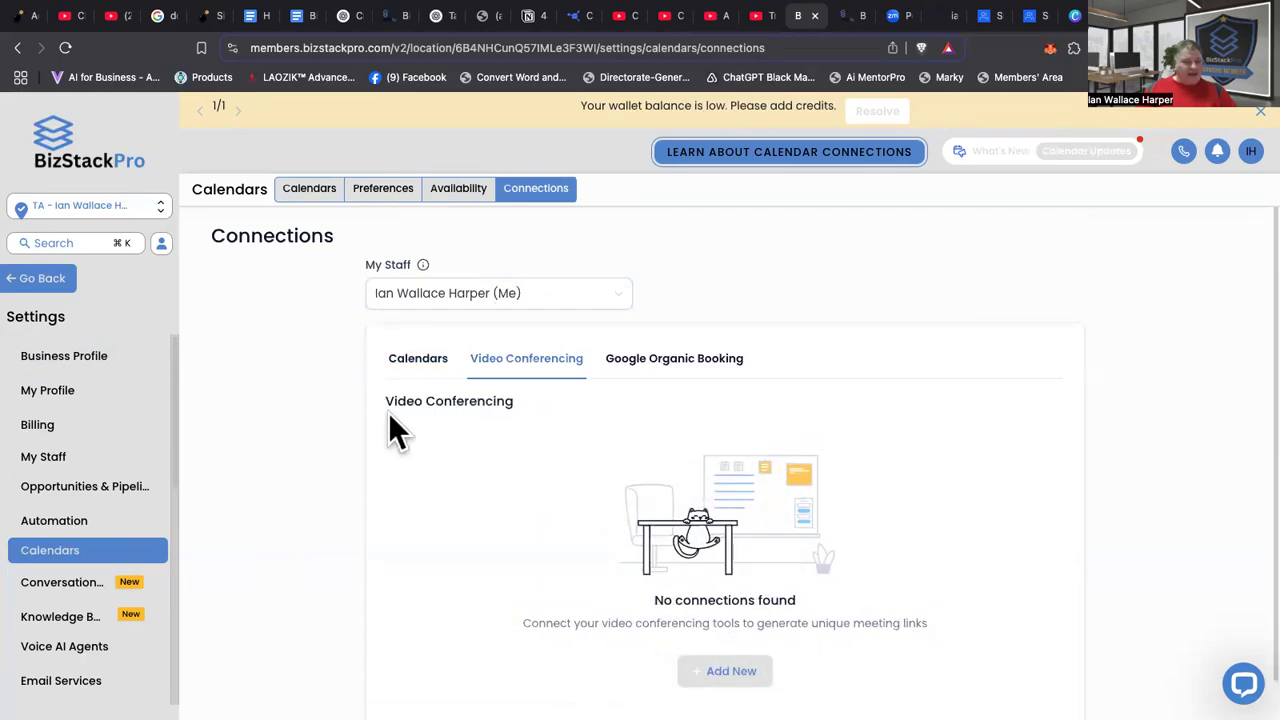
{"action": "scroll", "coordinate": [983, 575], "scroll_direction": "down", "scroll_amount": 1}
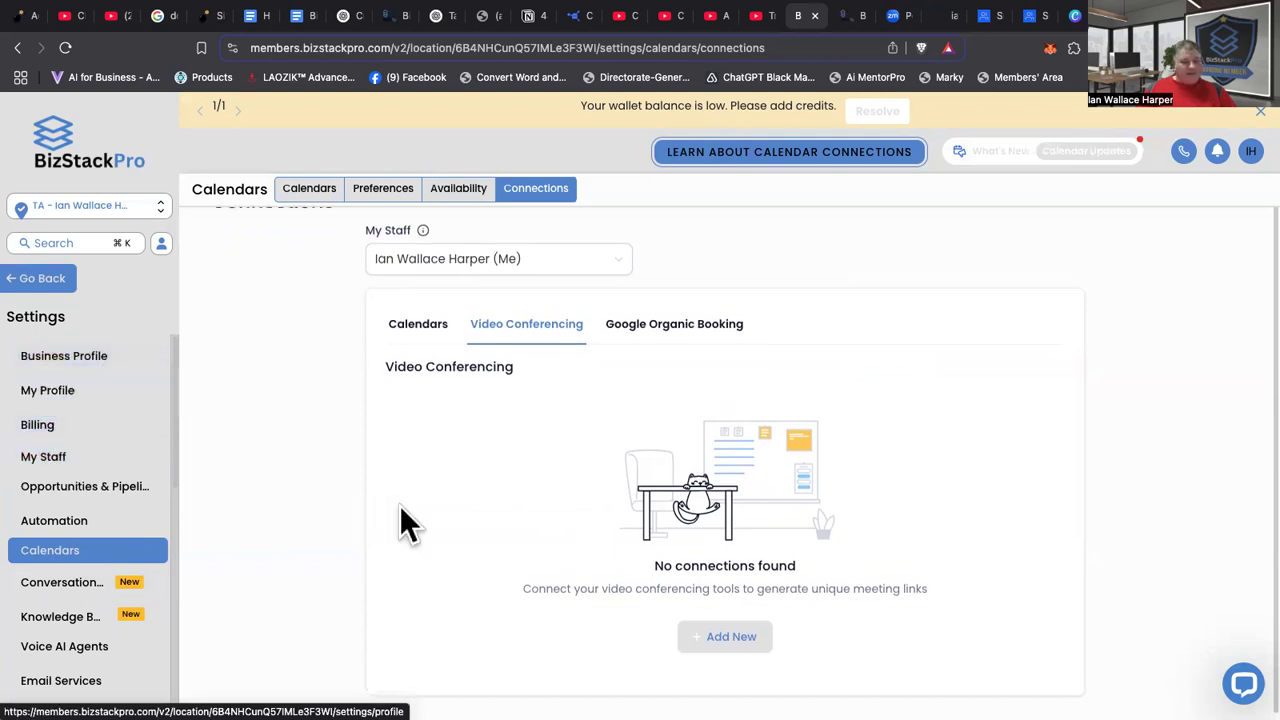
{"action": "scroll", "coordinate": [1097, 503], "scroll_direction": "up", "scroll_amount": 1}
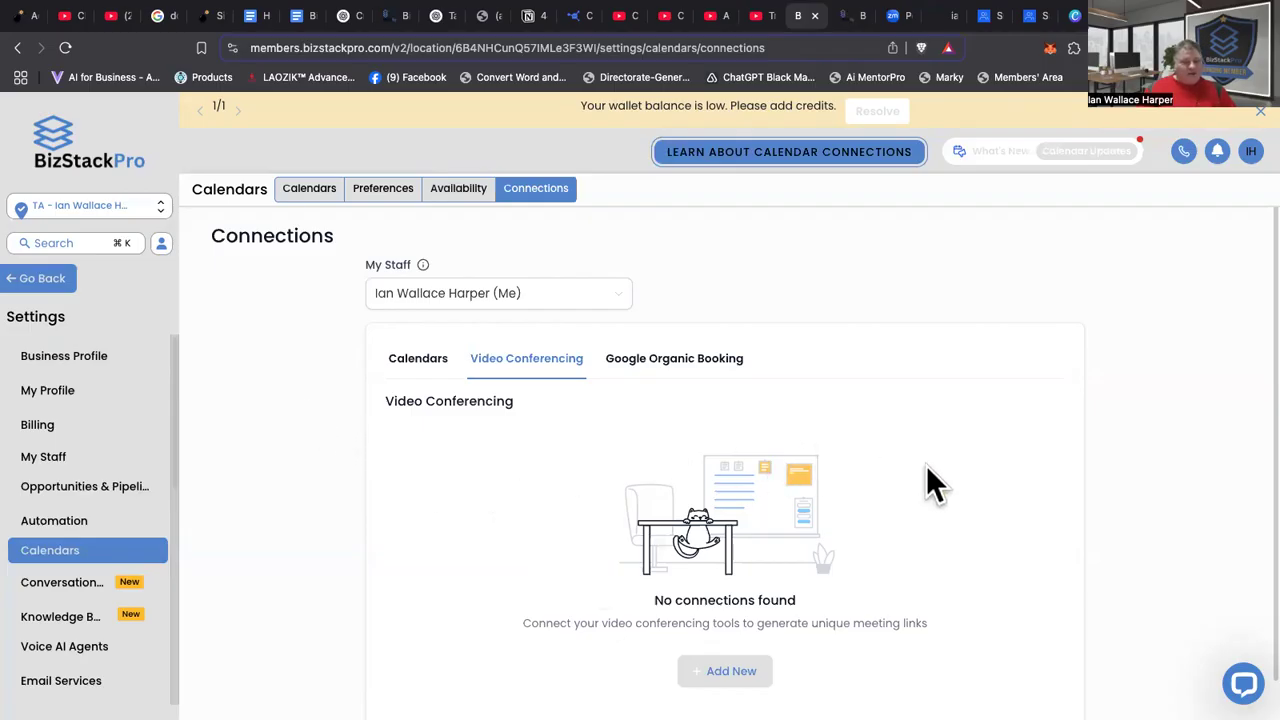
Step: Revisit the calendar management page and the meeting location preferences
{"action": "left_click", "coordinate": [298, 196]}
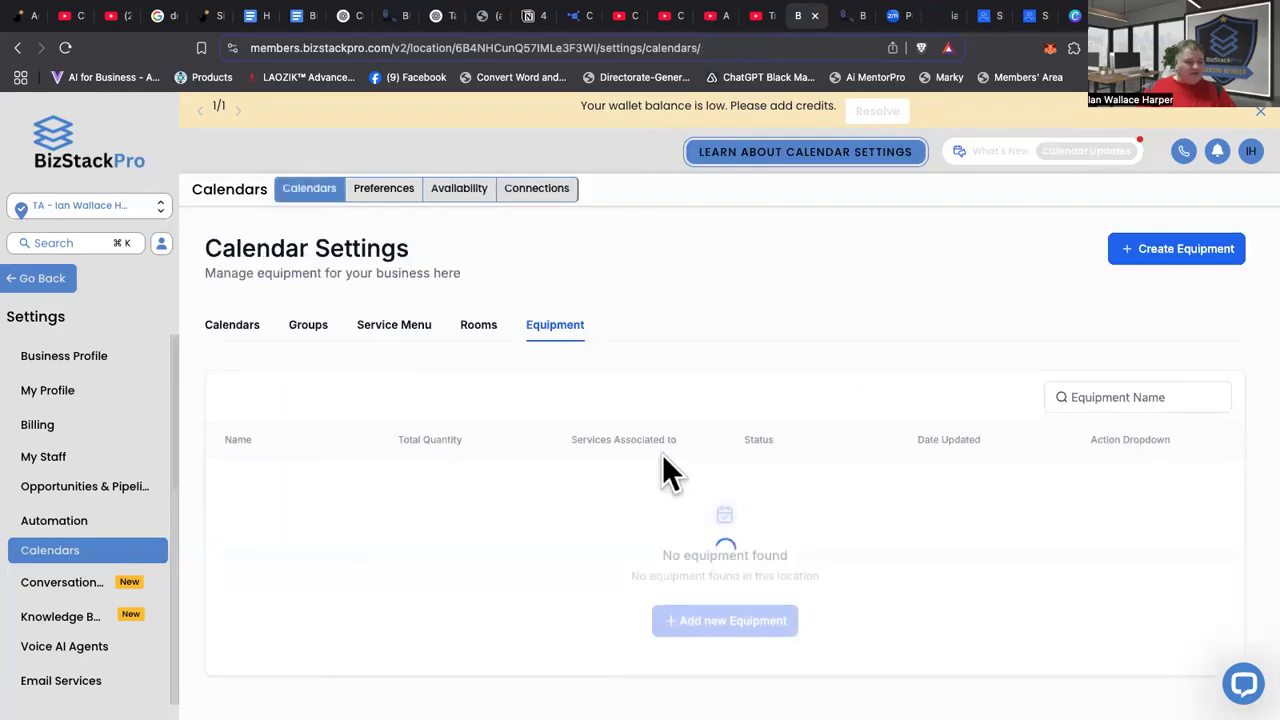
{"action": "left_click", "coordinate": [383, 192]}
{"action": "left_click", "coordinate": [742, 545]}
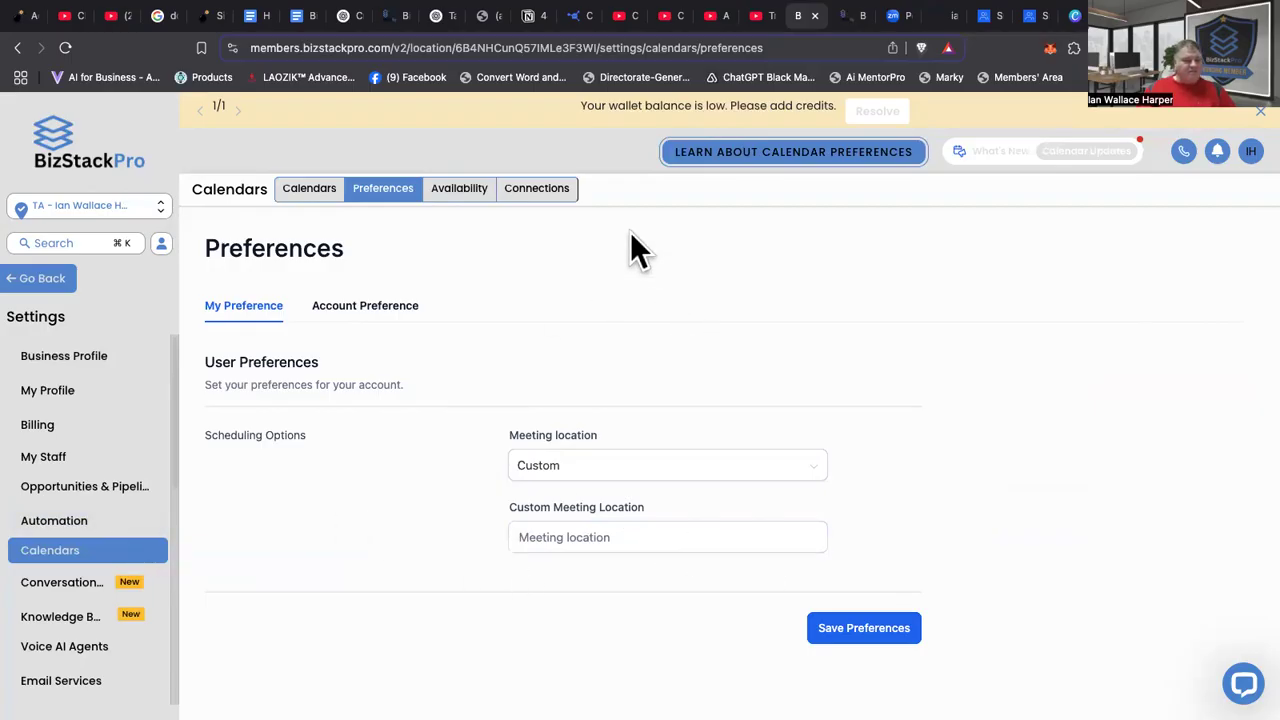
Step: Return to the calendar Connections and examine the connected calendars area and the private mode setting for synced events
{"action": "left_click", "coordinate": [530, 192]}
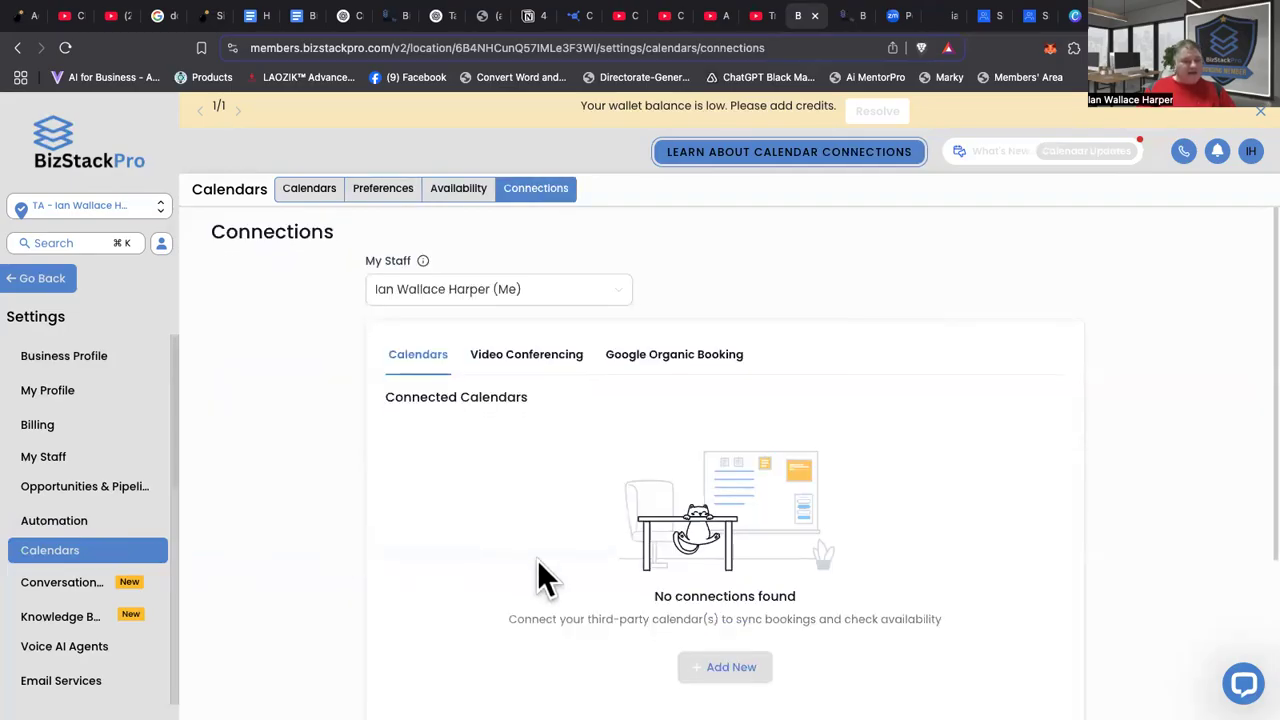
{"action": "scroll", "coordinate": [471, 460], "scroll_direction": "down", "scroll_amount": 1}
{"action": "scroll", "coordinate": [476, 460], "scroll_direction": "down", "scroll_amount": 3}
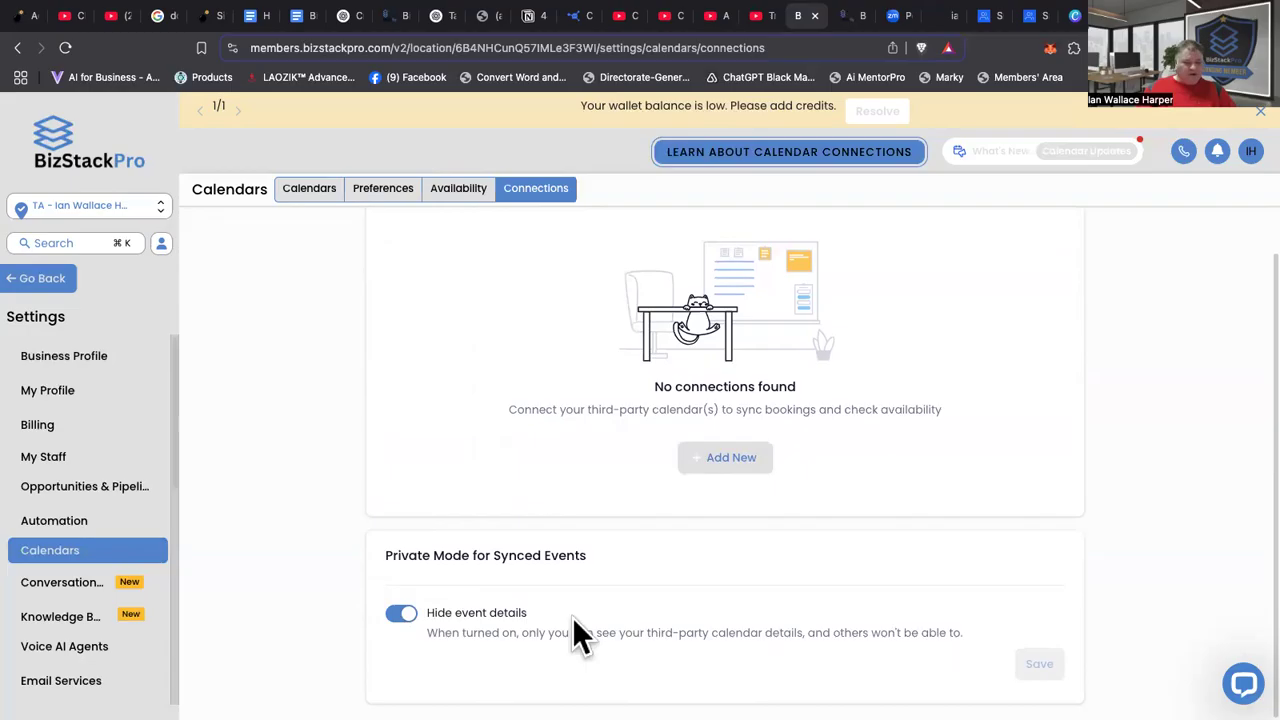
{"action": "scroll", "coordinate": [858, 620], "scroll_direction": "up", "scroll_amount": 3}
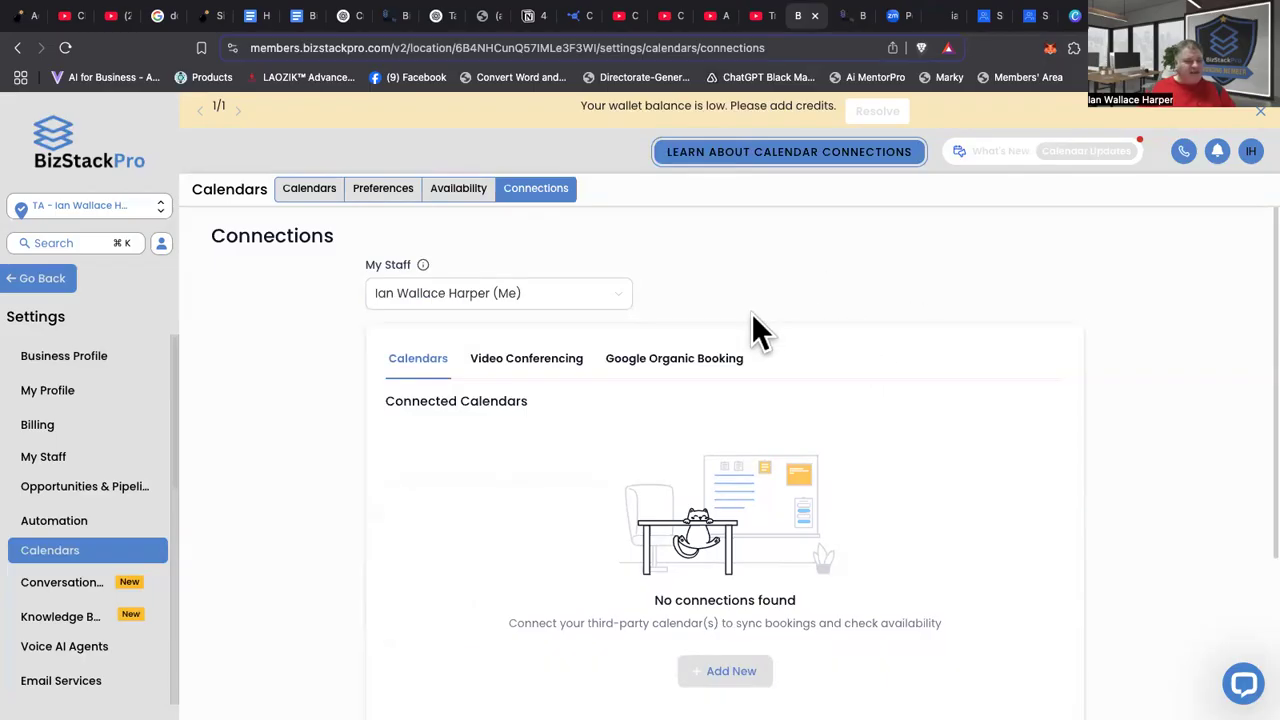
{"action": "scroll", "coordinate": [751, 313], "scroll_direction": "down", "scroll_amount": 1}
{"action": "scroll", "coordinate": [751, 313], "scroll_direction": "down", "scroll_amount": 1}
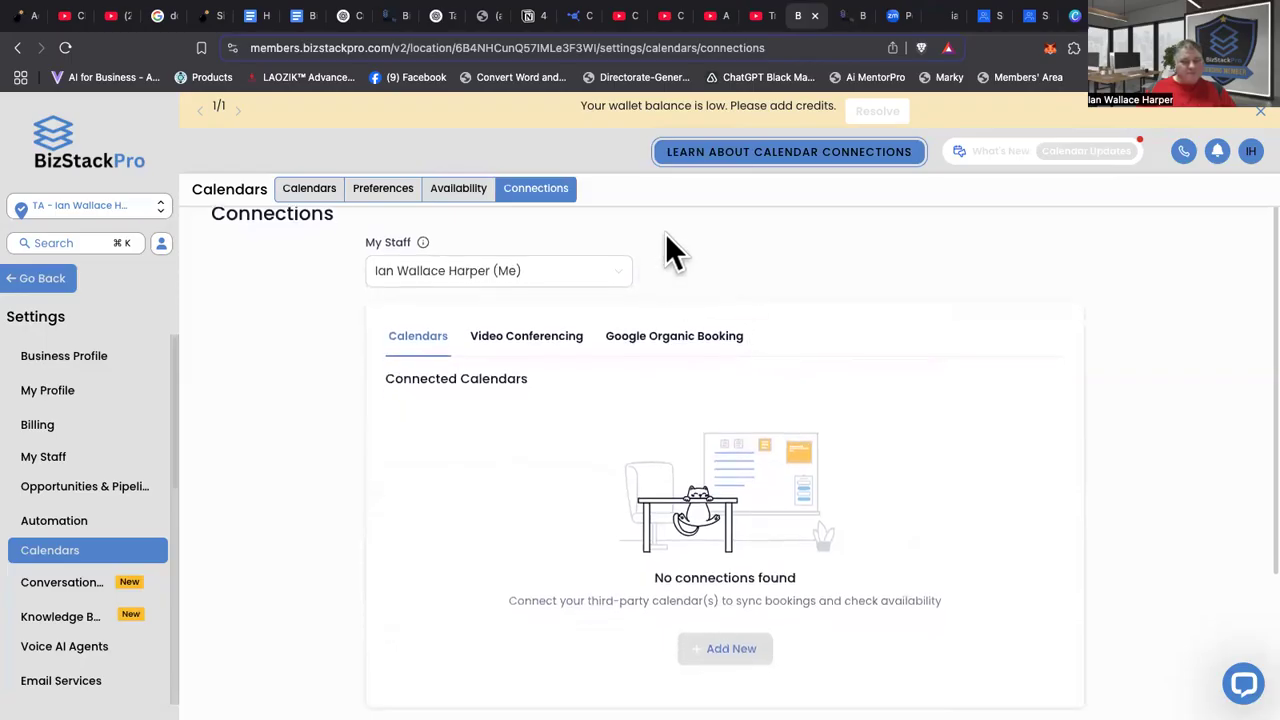